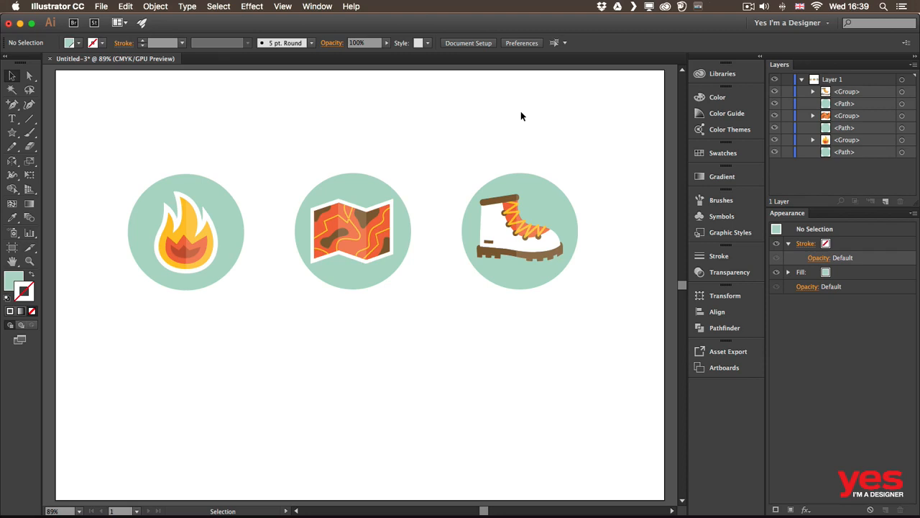
click(252, 6)
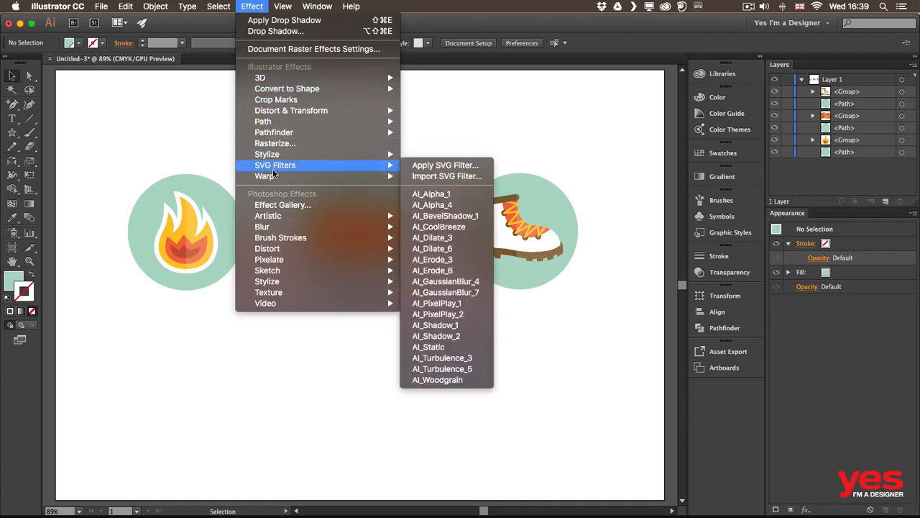
mouse_move(278, 269)
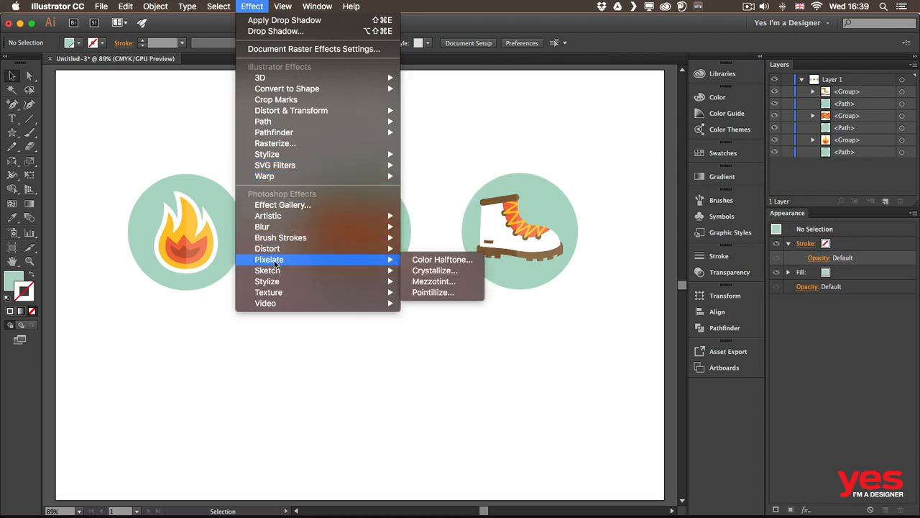
mouse_move(291, 79)
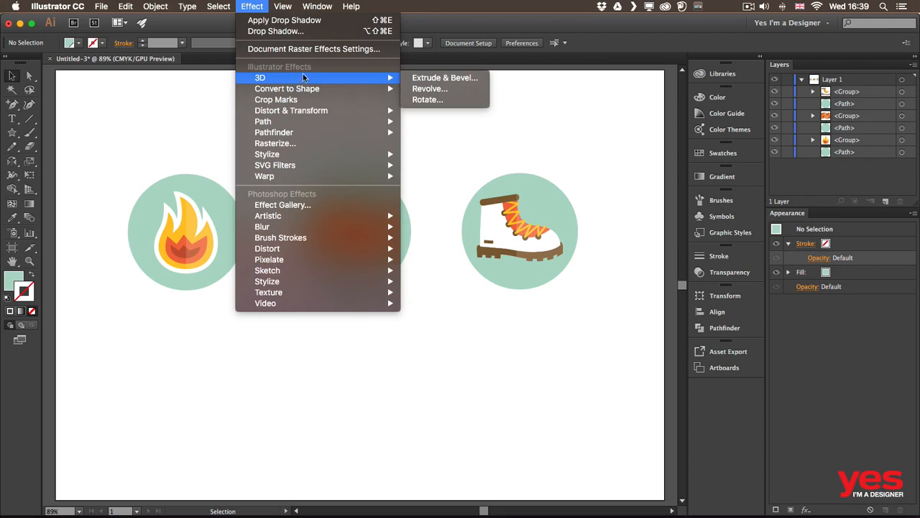
mouse_move(302, 134)
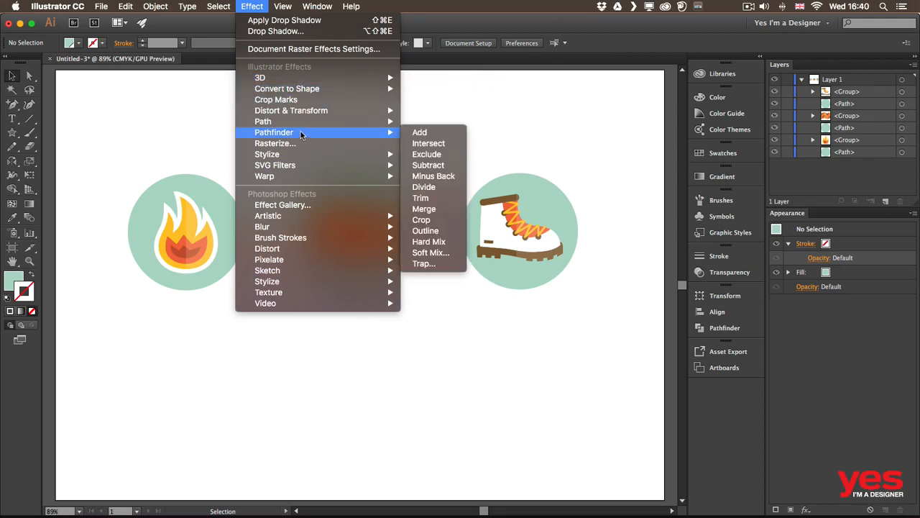
mouse_move(298, 226)
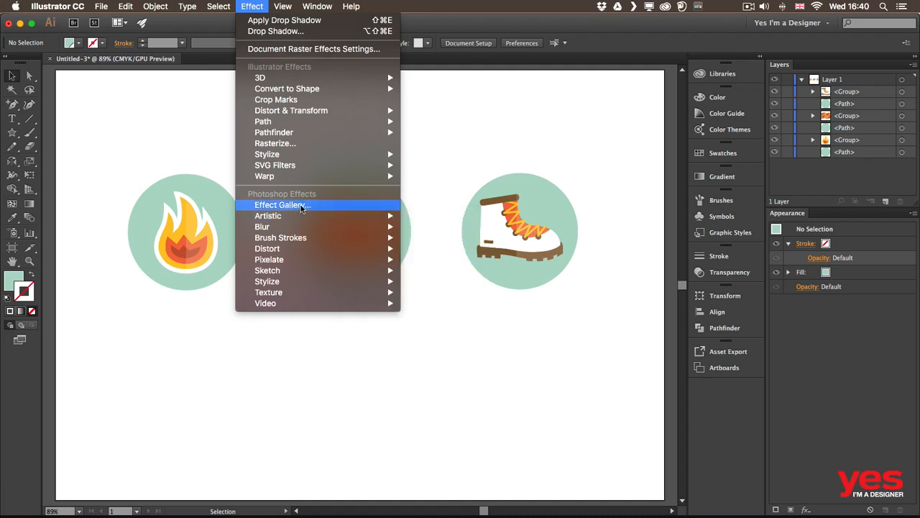
click(148, 159)
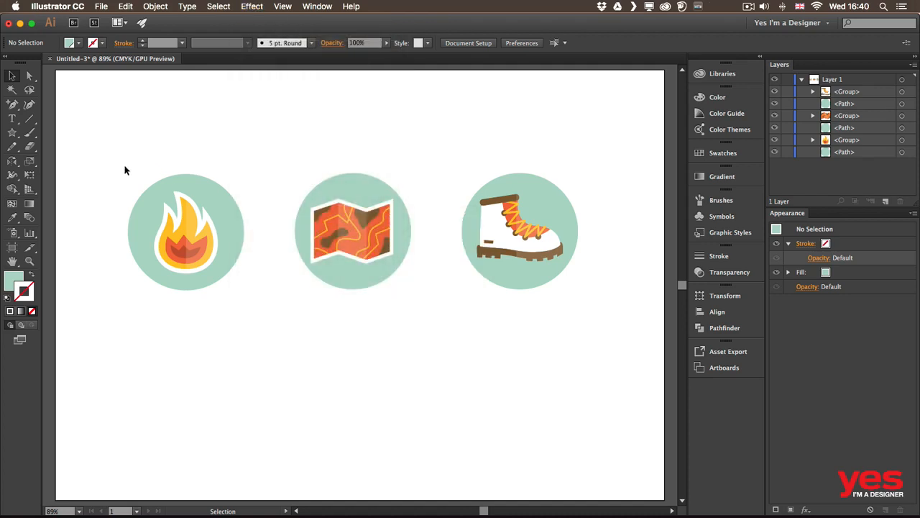
Step: Duplicate the flame icon with its circle directly below the original and group the copy
drag(139, 157, 213, 299)
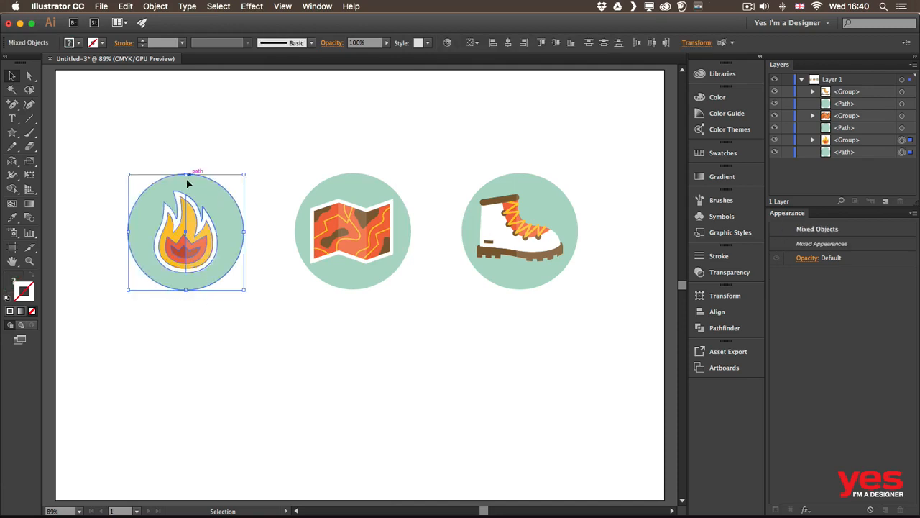
alt+drag(205, 189, 199, 347)
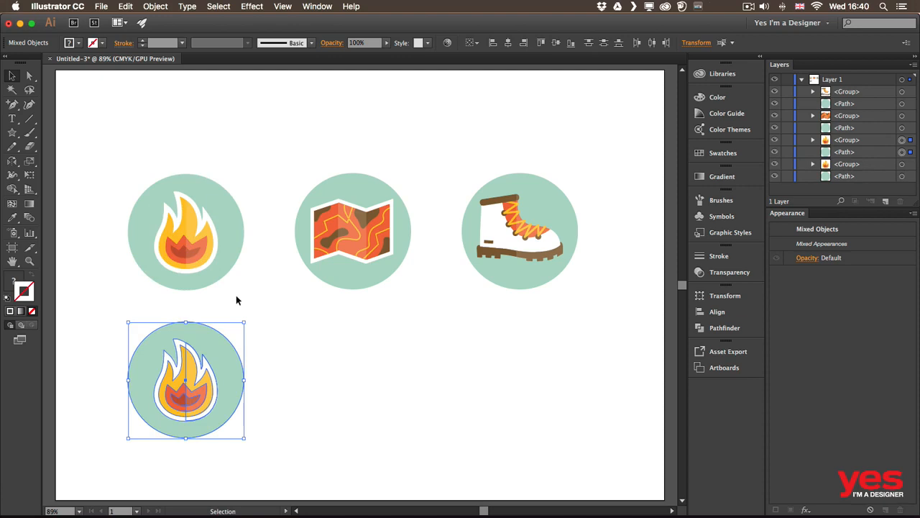
key(super+g)
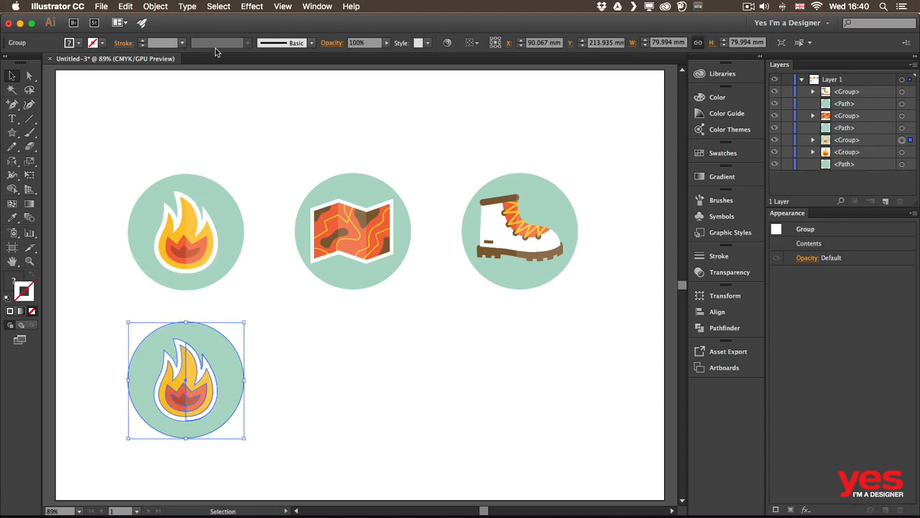
Step: Apply a Gaussian Blur effect with a radius of 33.2 pixels to the grouped flame copy, with the preview on
click(245, 8)
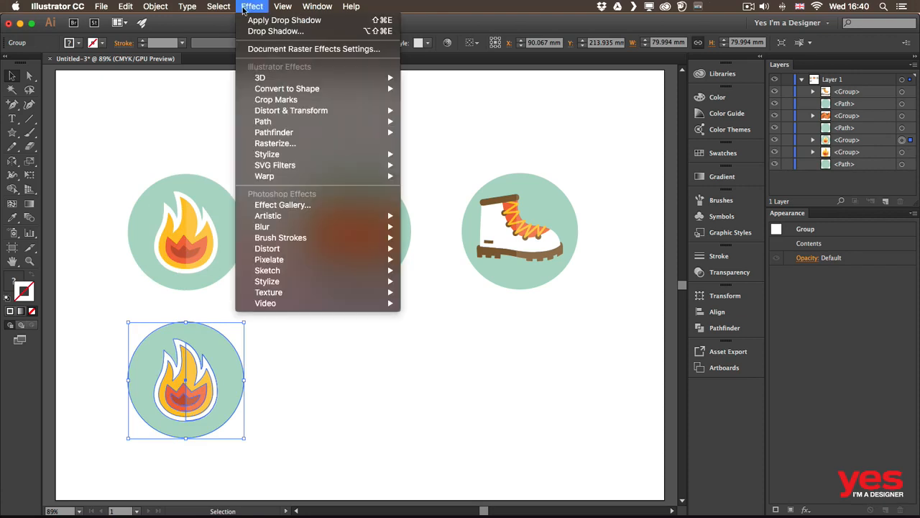
mouse_move(334, 231)
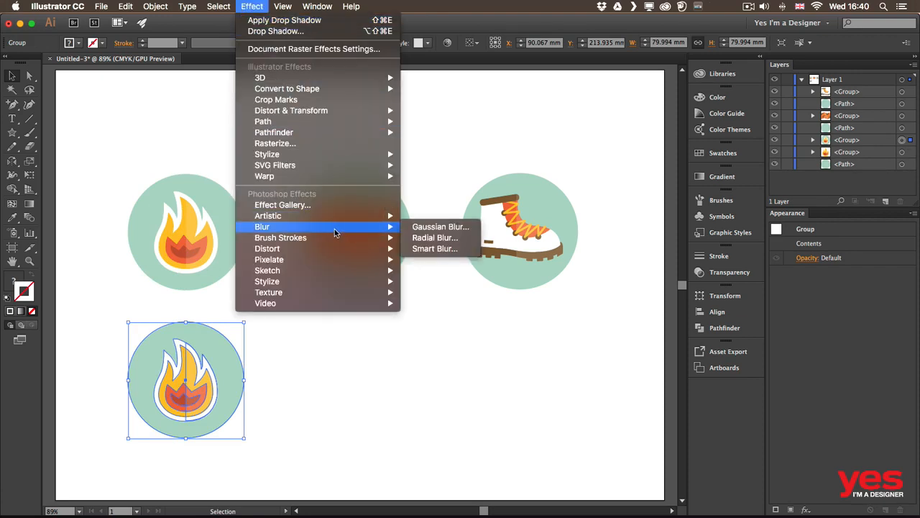
click(451, 227)
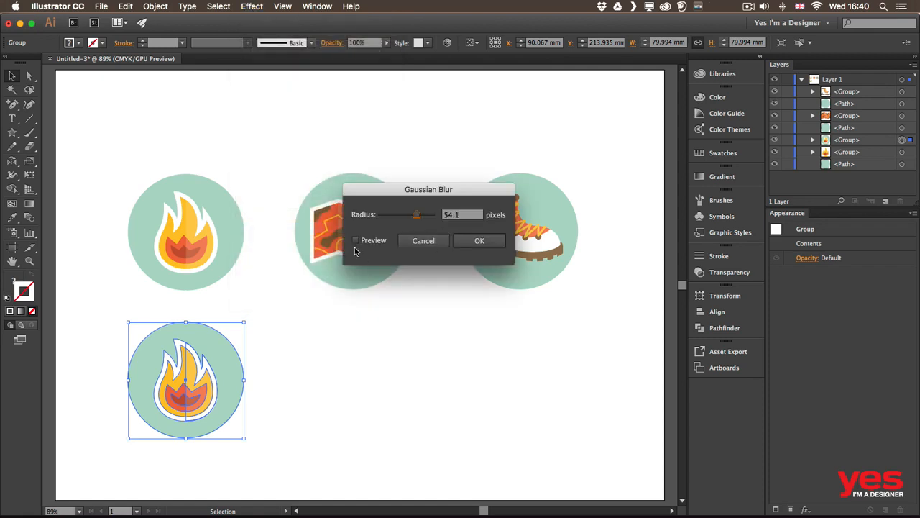
click(355, 240)
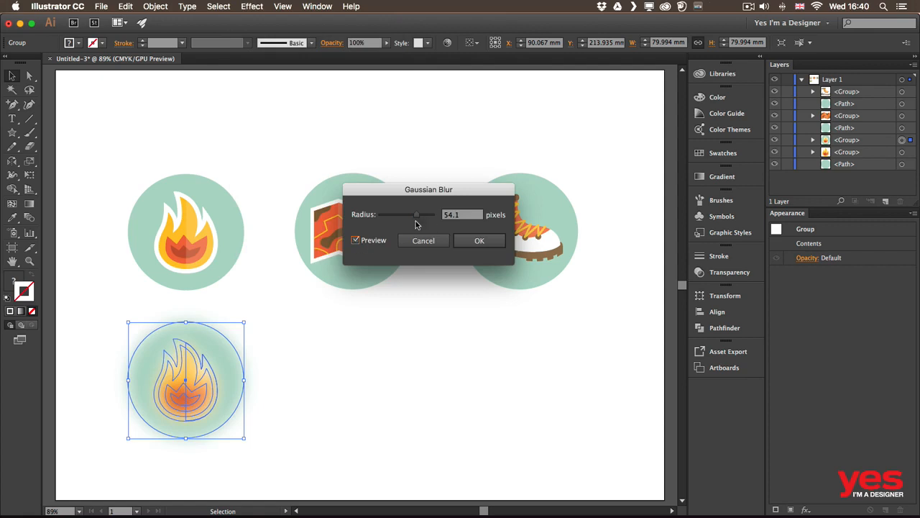
drag(410, 210, 411, 217)
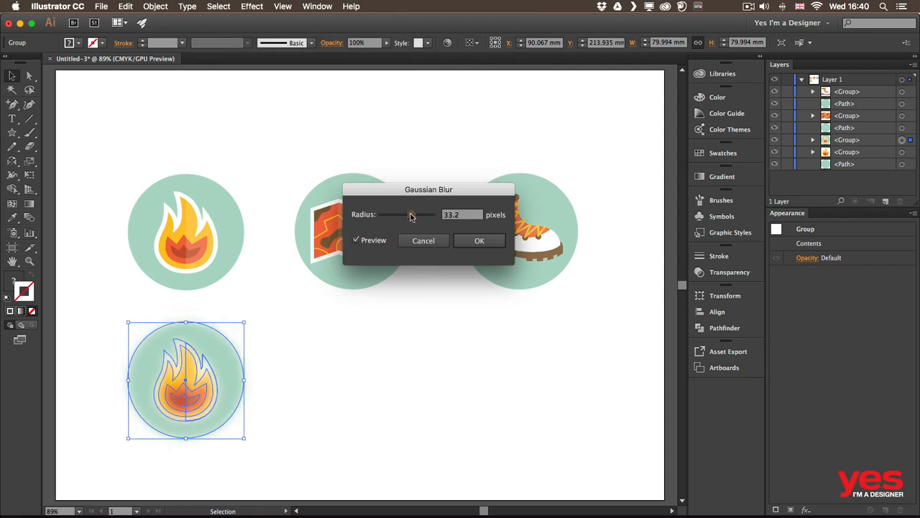
click(478, 240)
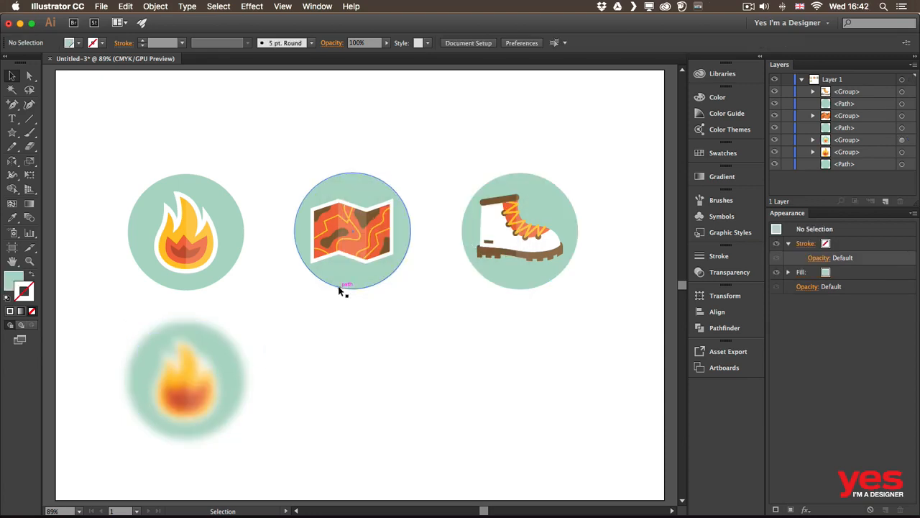
Step: Set the document raster effects resolution to High (300 ppi)
key(z)
drag(161, 328, 433, 294)
key(v)
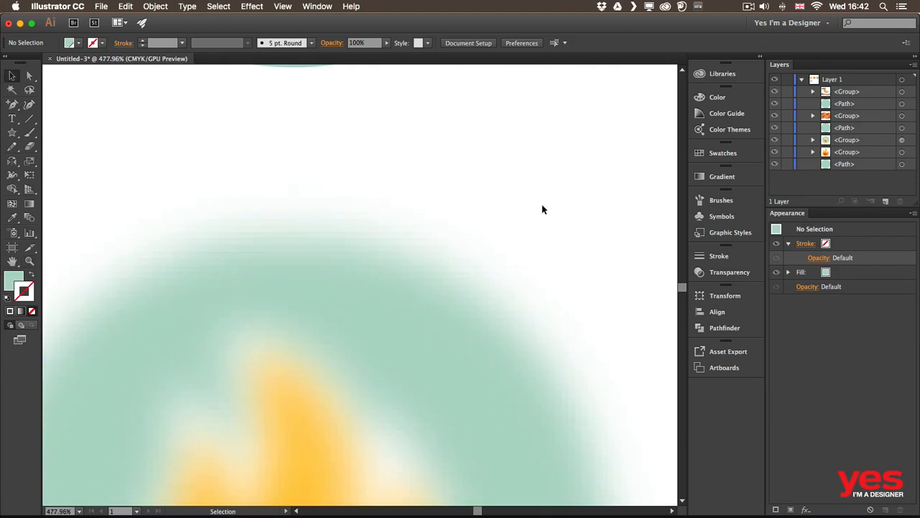
scroll(497, 199, down, 3)
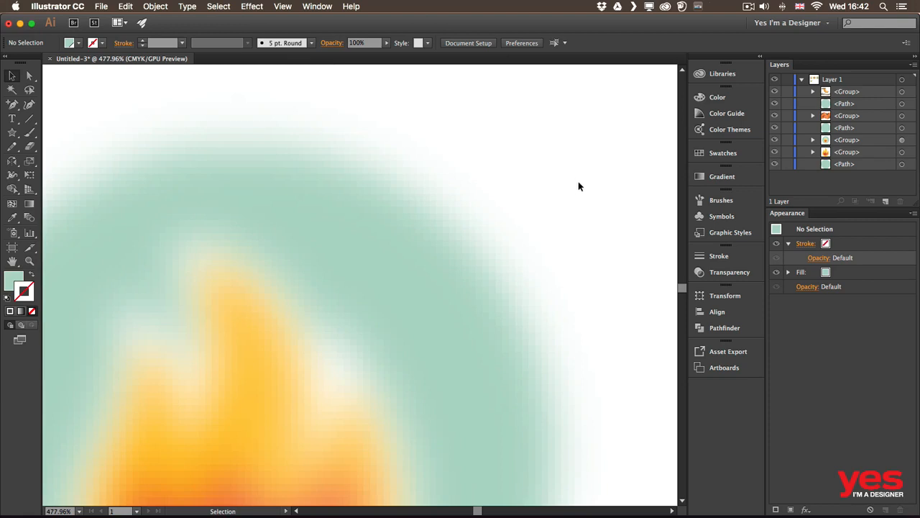
drag(577, 254, 496, 185)
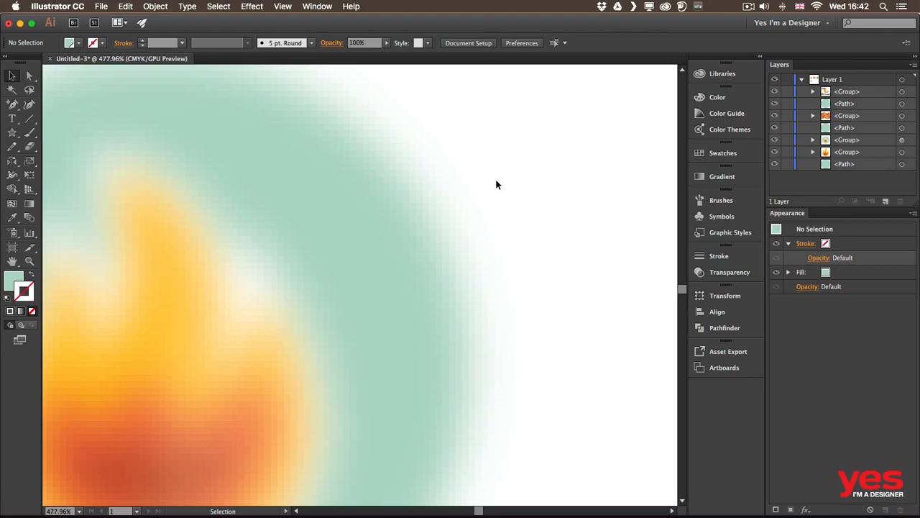
click(256, 7)
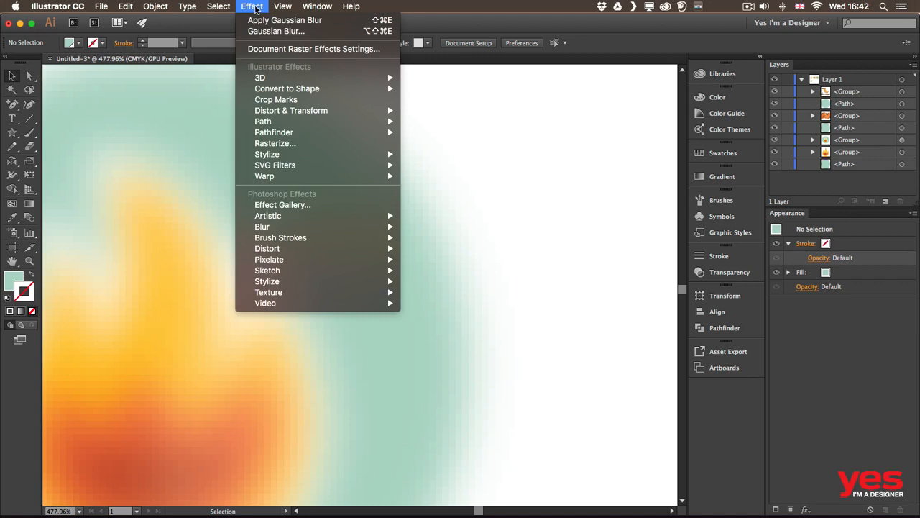
click(288, 50)
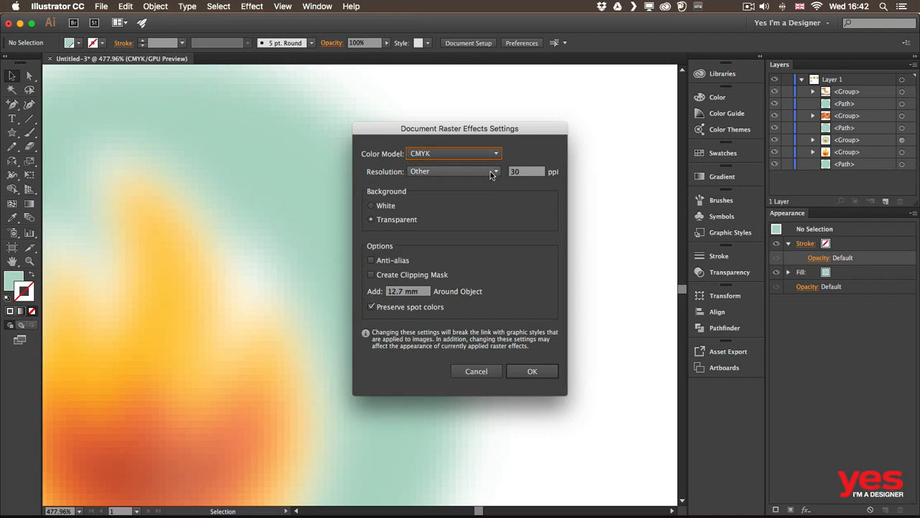
drag(483, 131, 611, 97)
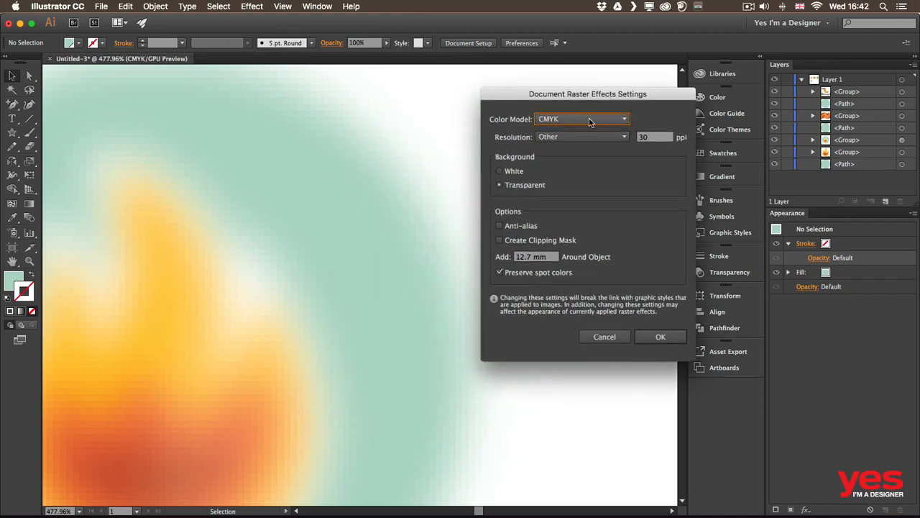
click(621, 137)
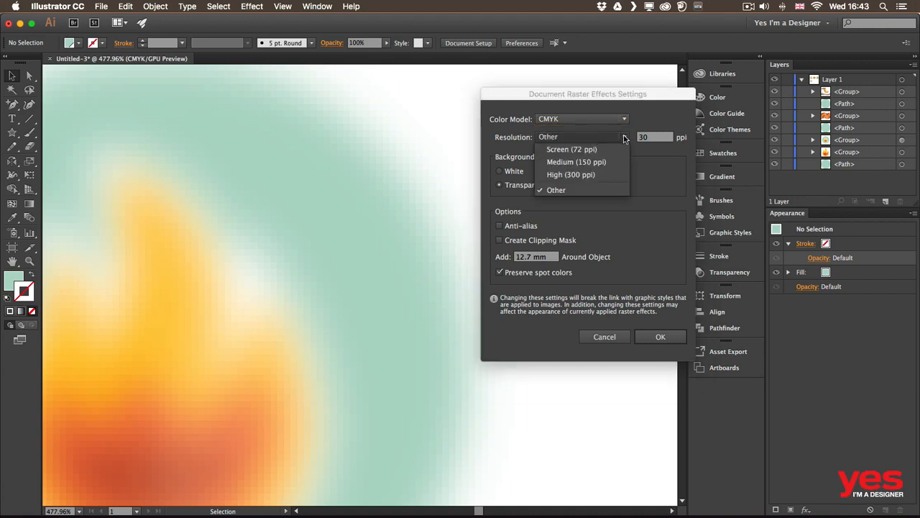
click(579, 175)
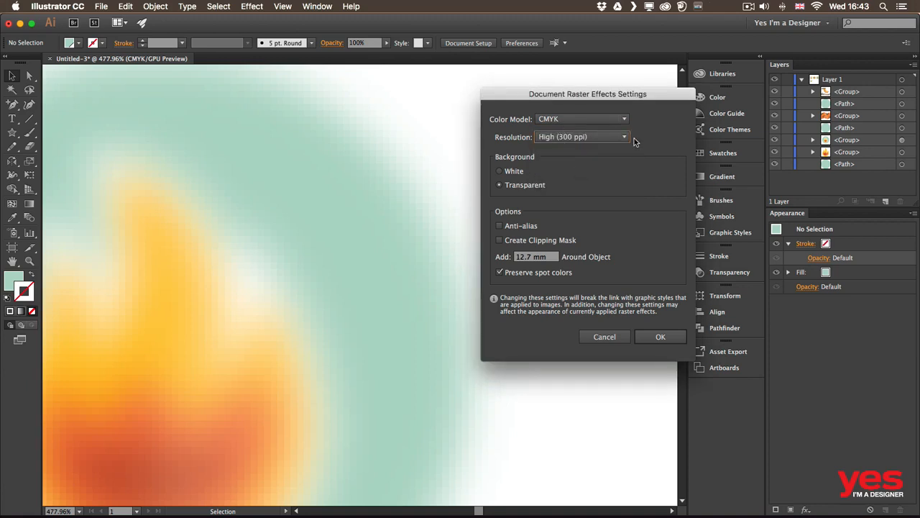
click(657, 338)
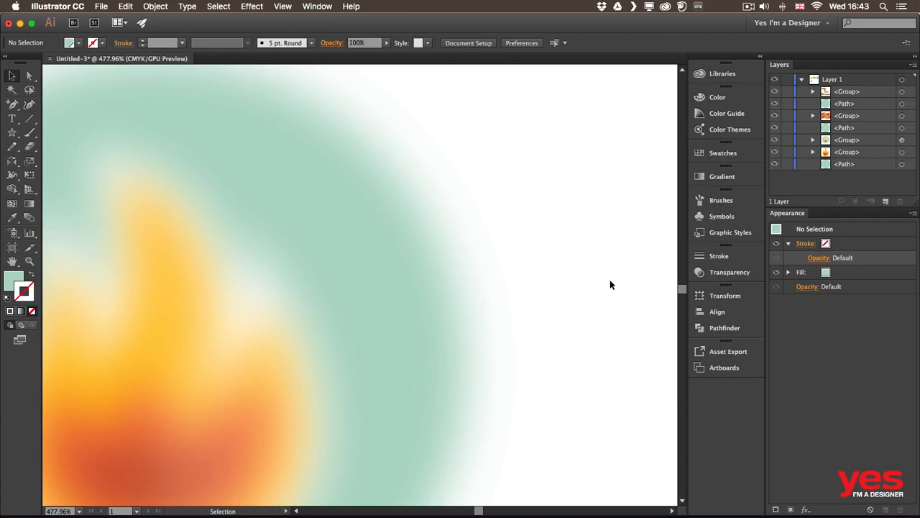
Step: Set the document raster effects resolution to Screen (72 ppi)
click(252, 6)
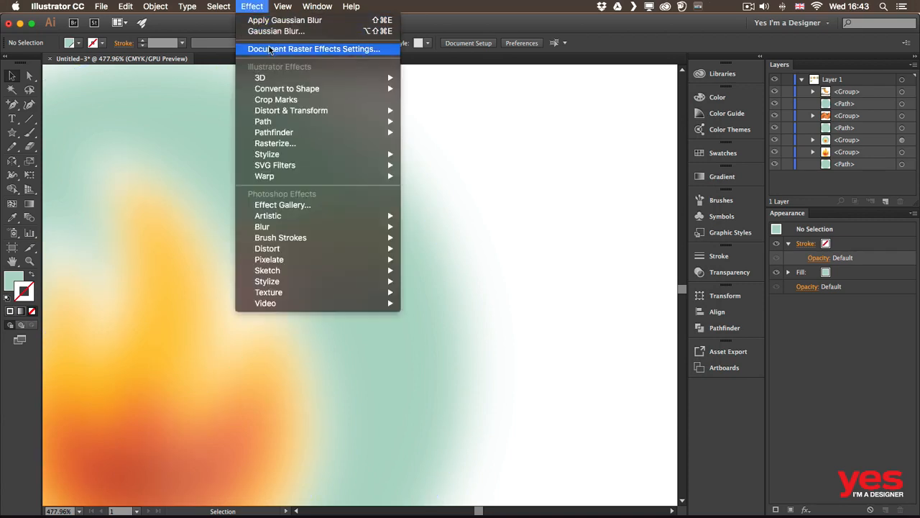
click(271, 49)
click(566, 136)
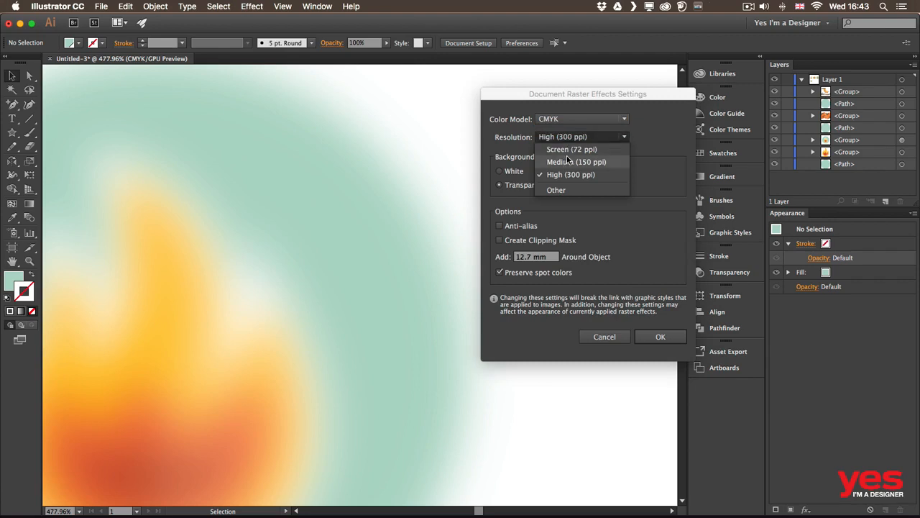
click(570, 150)
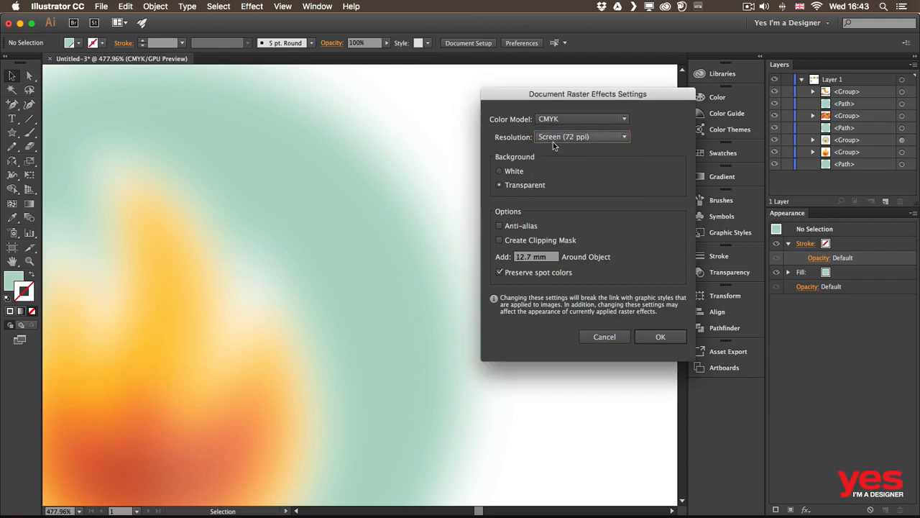
click(670, 336)
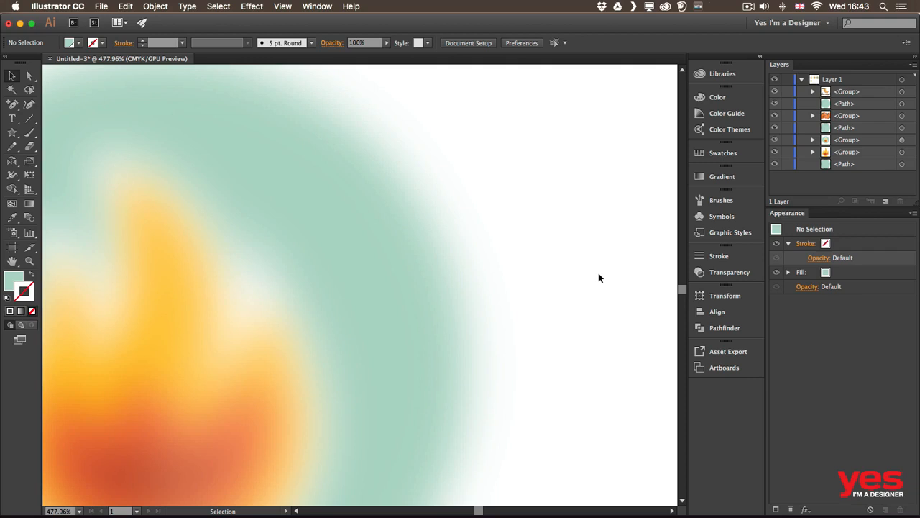
Step: Target the blurred flame group, toggle its Gaussian Blur off and on, and review the effect's settings without changing them
key(super+0)
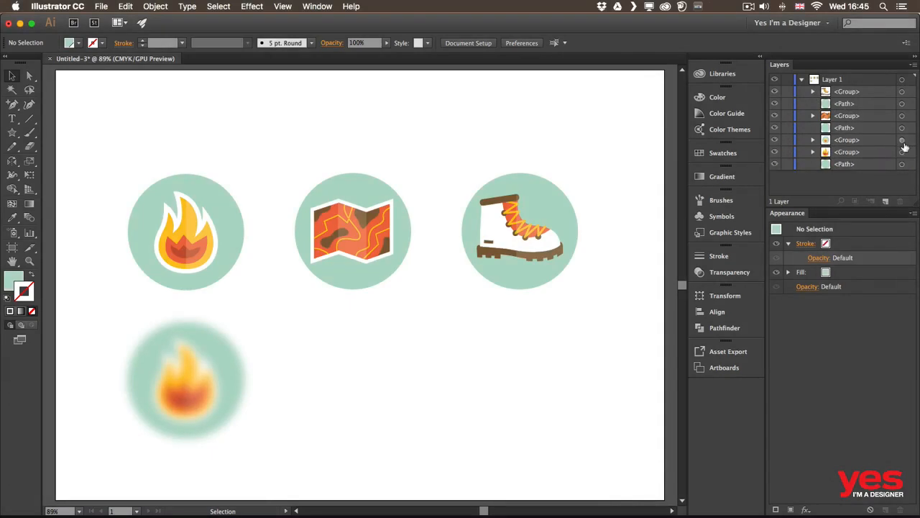
click(902, 141)
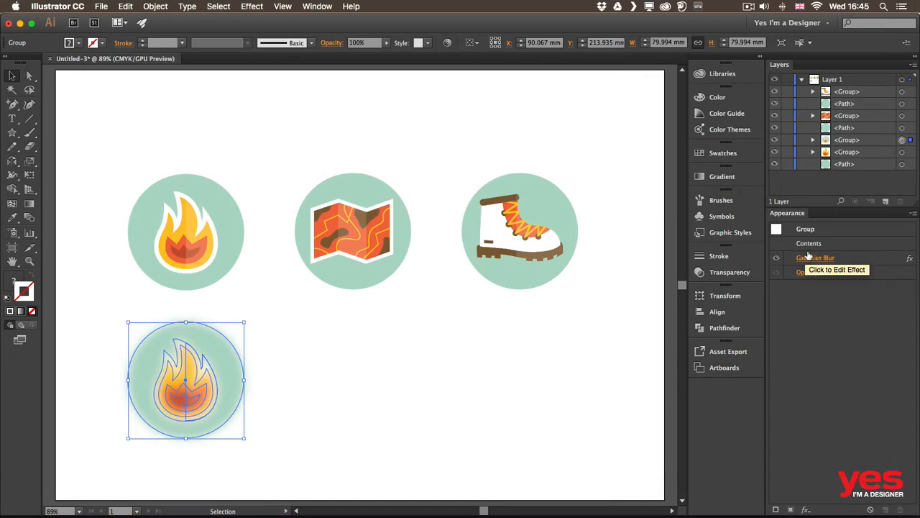
click(776, 261)
click(777, 259)
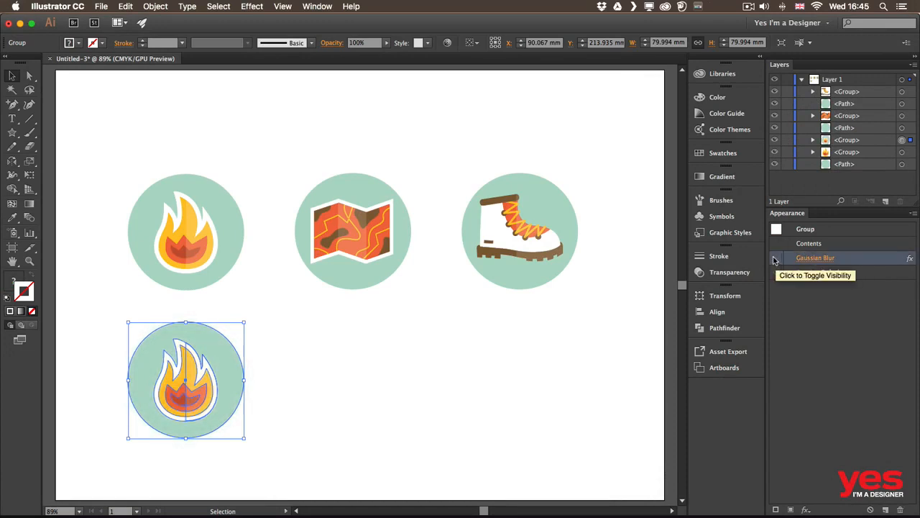
click(776, 258)
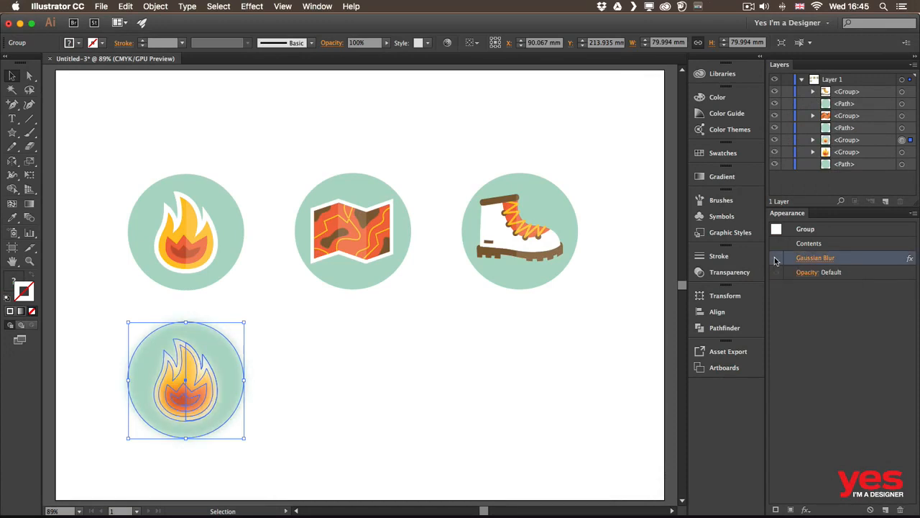
click(815, 257)
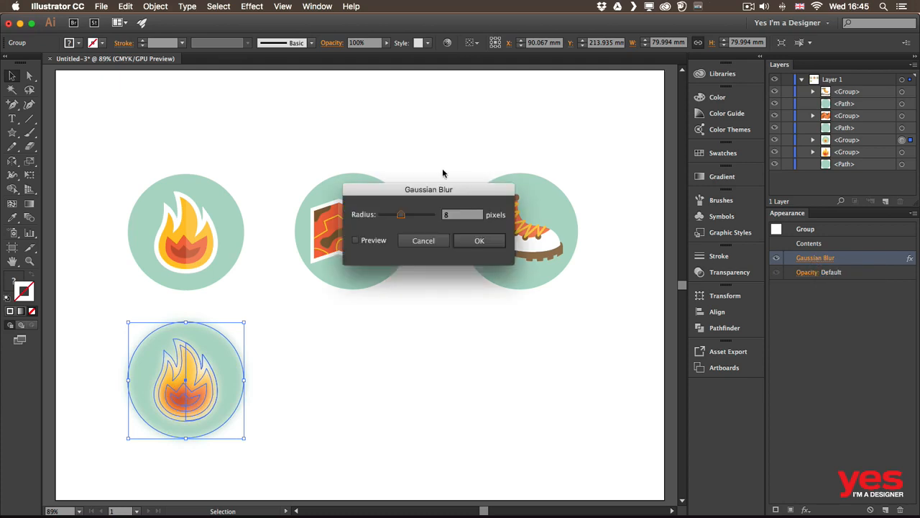
click(433, 242)
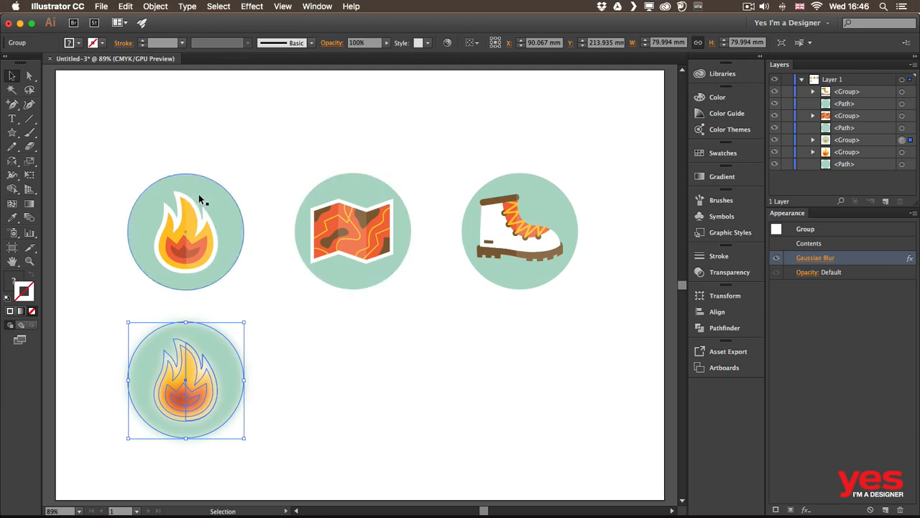
Step: Group the original flame icon together with its green background circle
drag(159, 144, 243, 281)
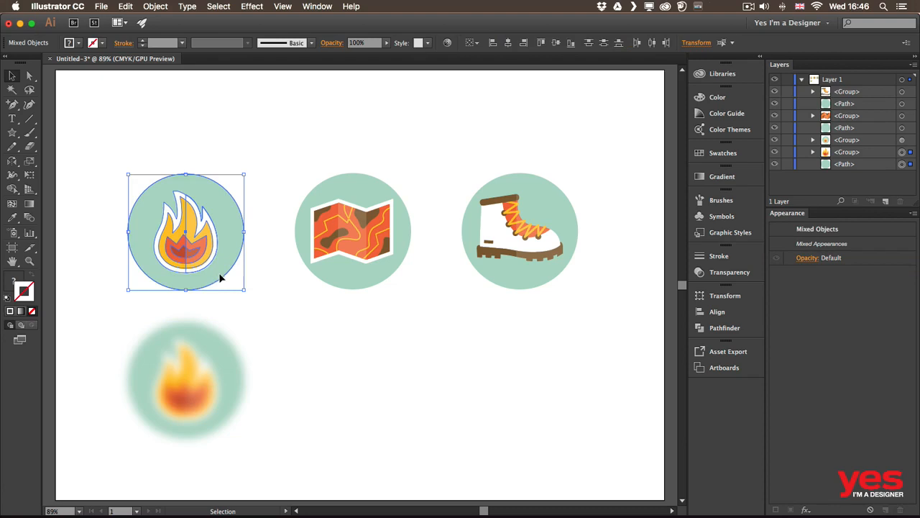
key(a)
key(super+g)
key(v)
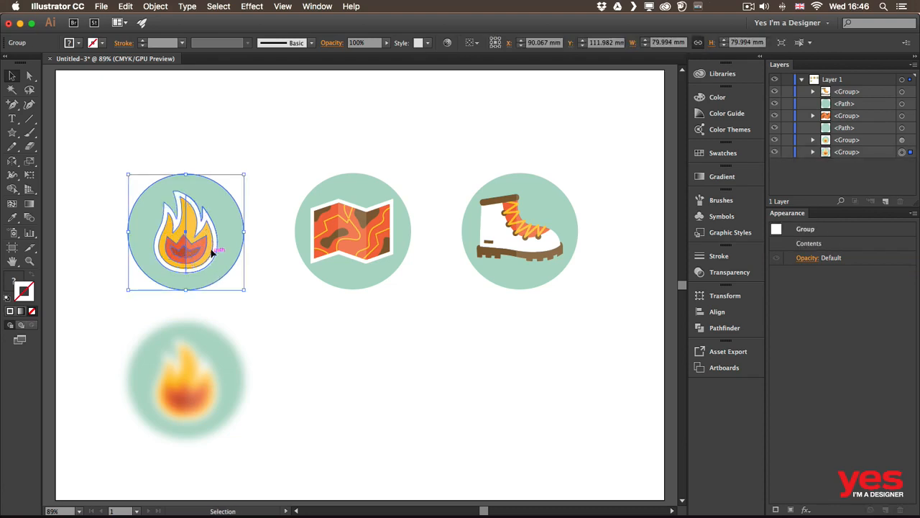
Step: Start a Roughen effect on the flame group with the preview on, trying a relative size of 25% and a detail of 21/in
click(255, 7)
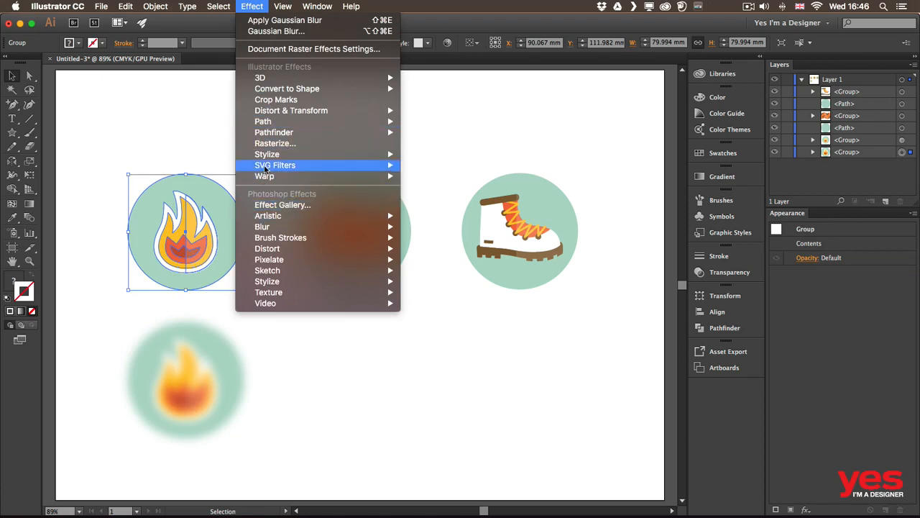
mouse_move(329, 114)
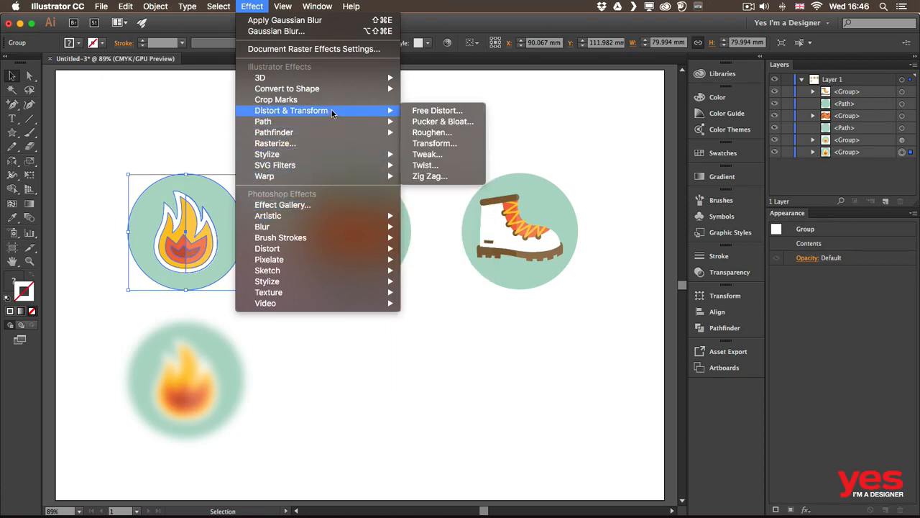
click(429, 132)
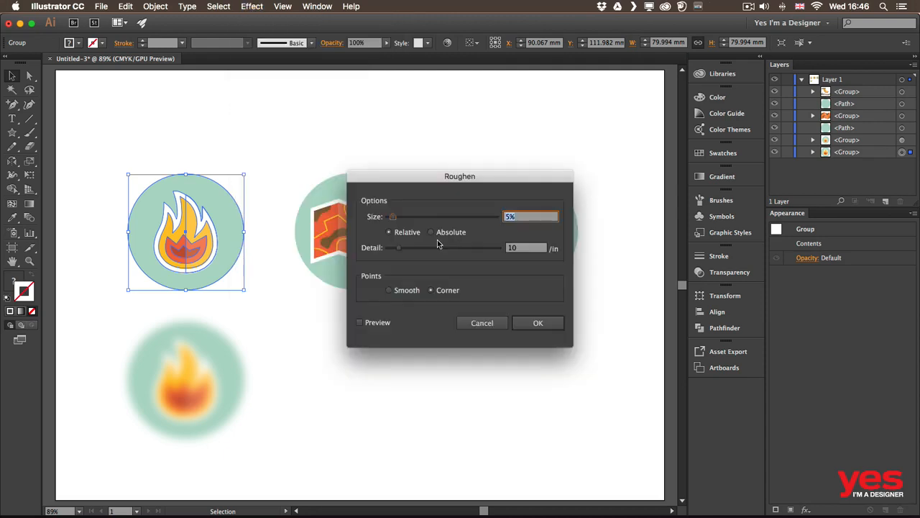
click(368, 324)
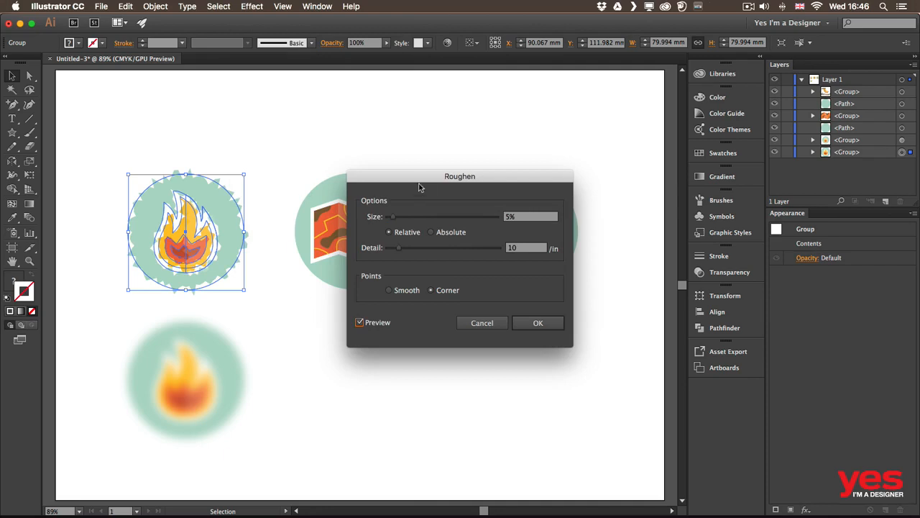
drag(413, 184, 321, 130)
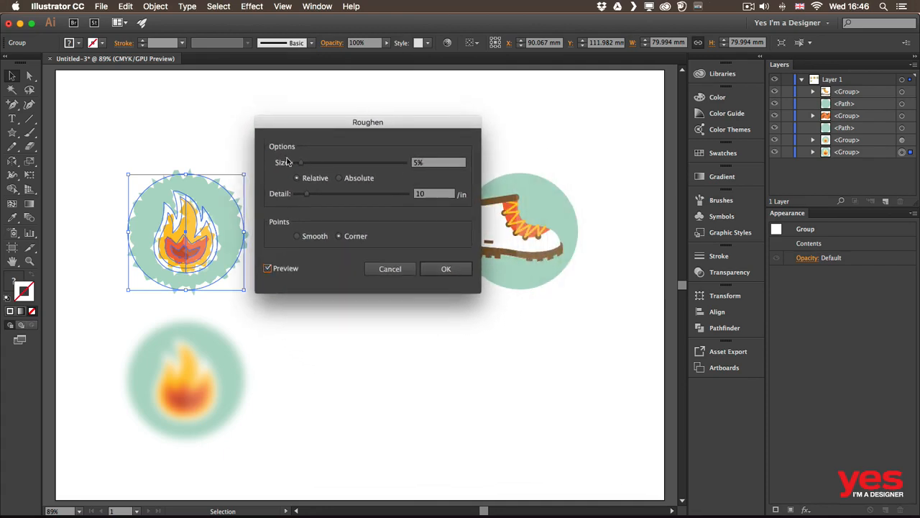
drag(305, 164, 338, 164)
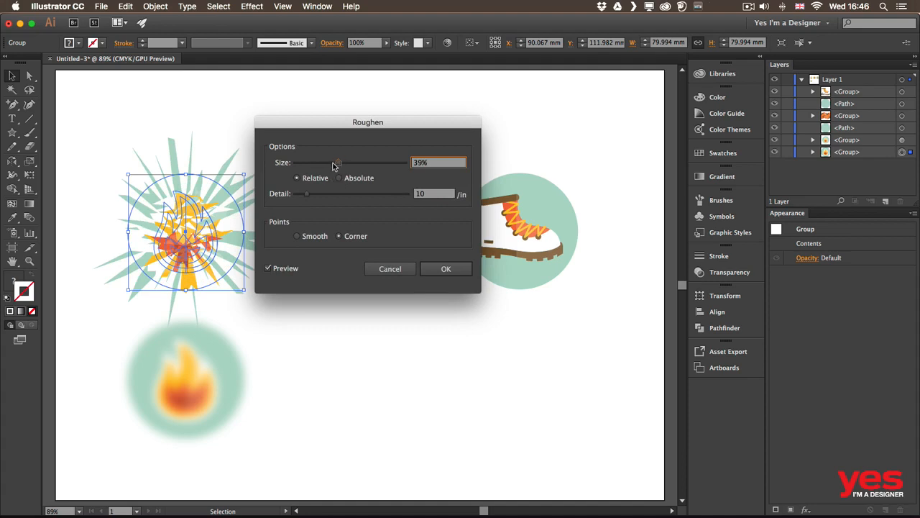
drag(333, 166, 319, 196)
click(309, 196)
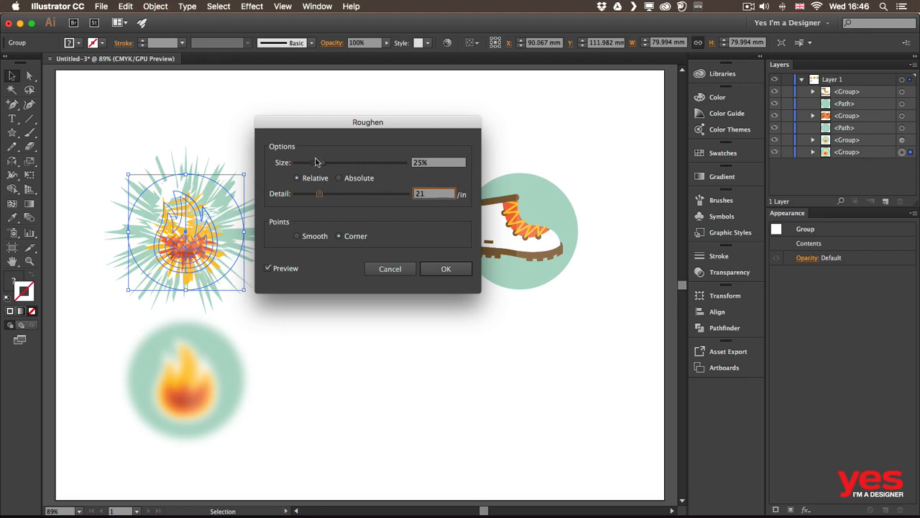
Step: Reduce the Roughen size to 3%, raise its detail to 27/in with corner points, then apply the effect and deselect the artwork
drag(316, 163, 298, 165)
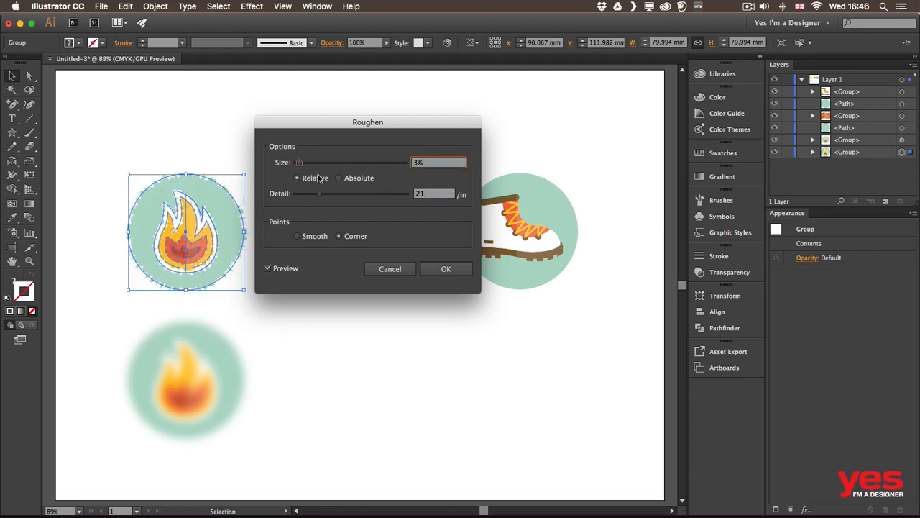
drag(319, 194, 324, 194)
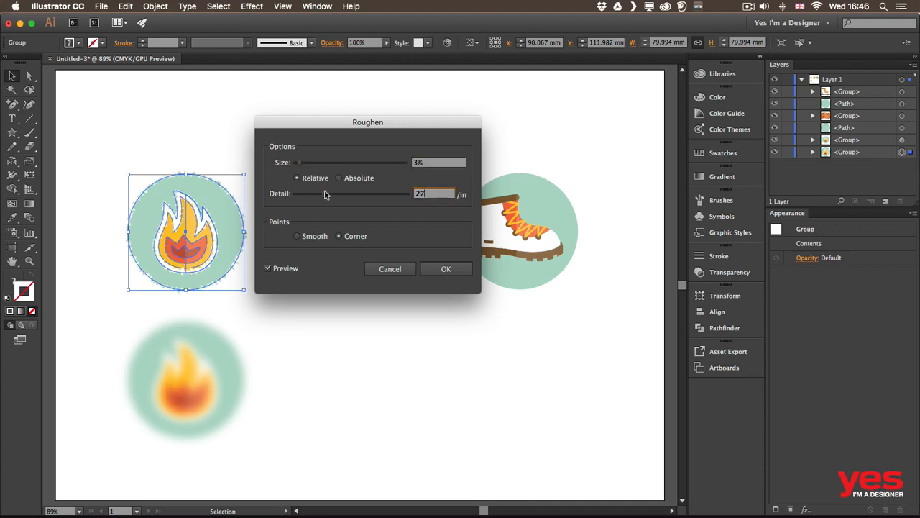
click(354, 236)
click(446, 269)
click(267, 281)
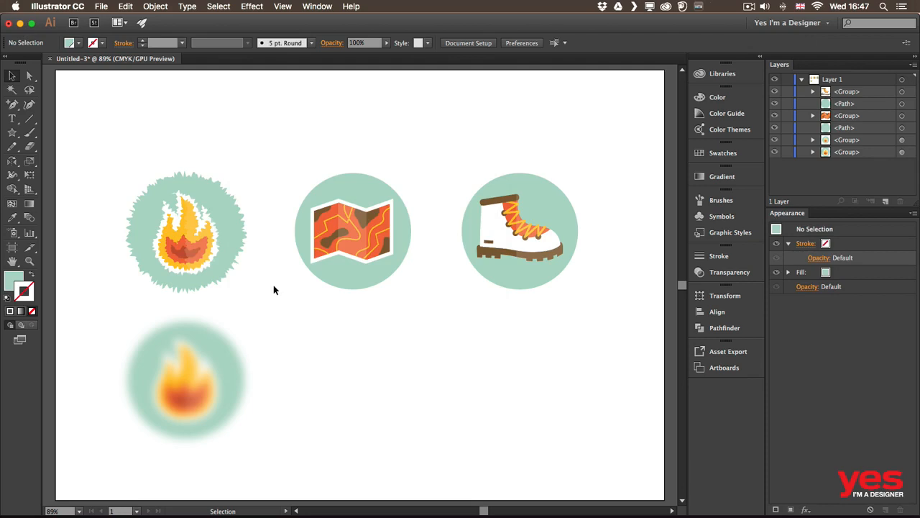
Step: Start a Scribble effect on only the green circle path inside the roughened flame group
click(902, 154)
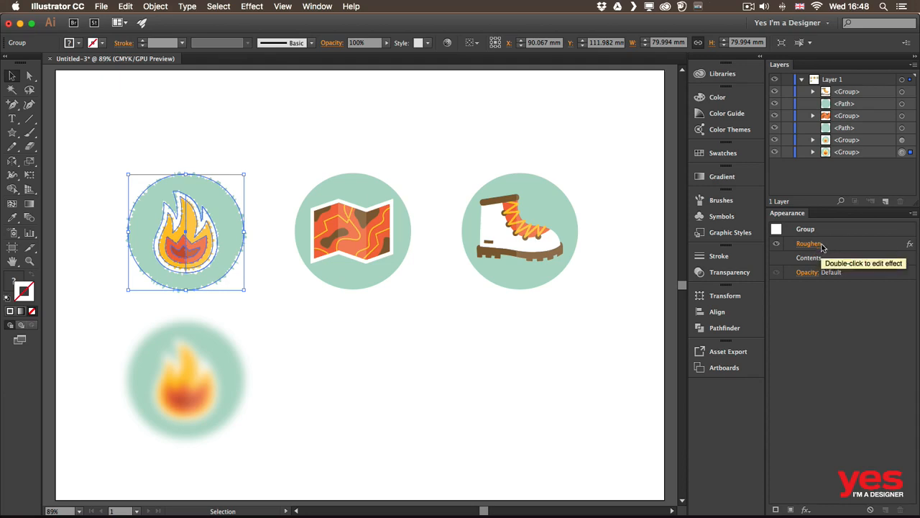
click(813, 152)
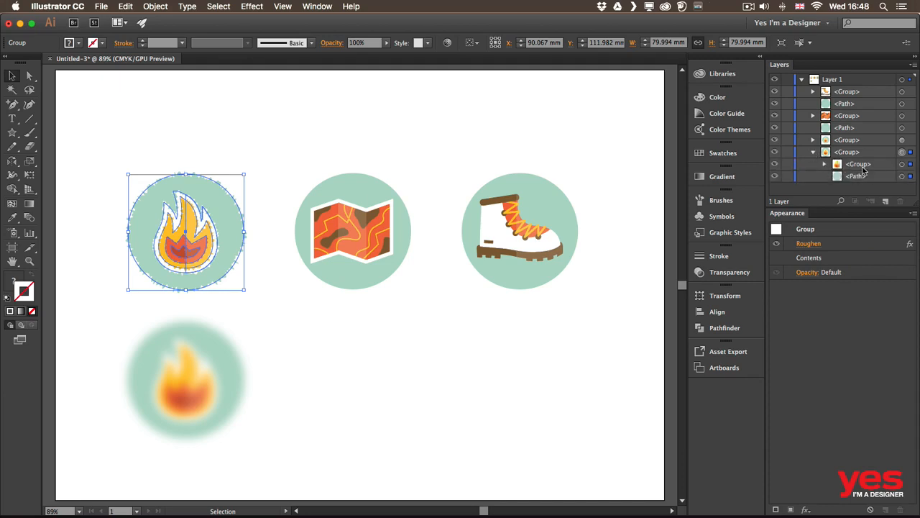
click(901, 177)
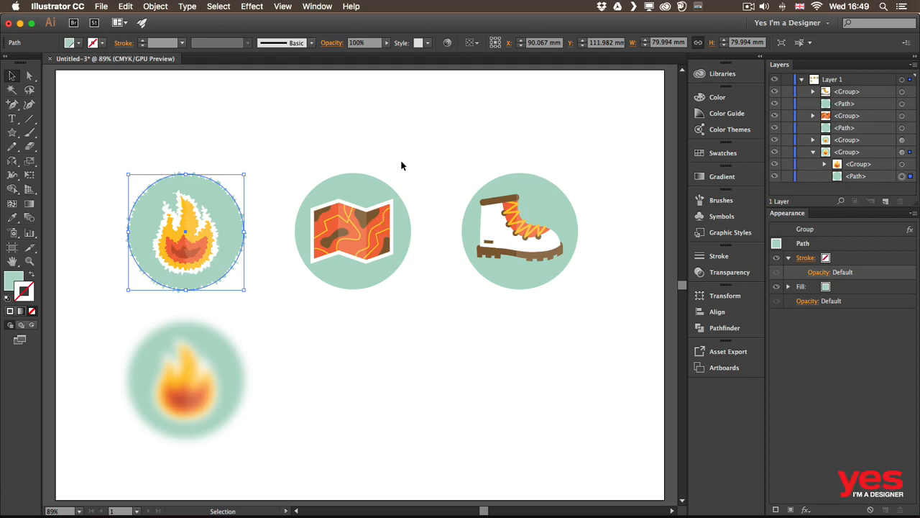
click(252, 7)
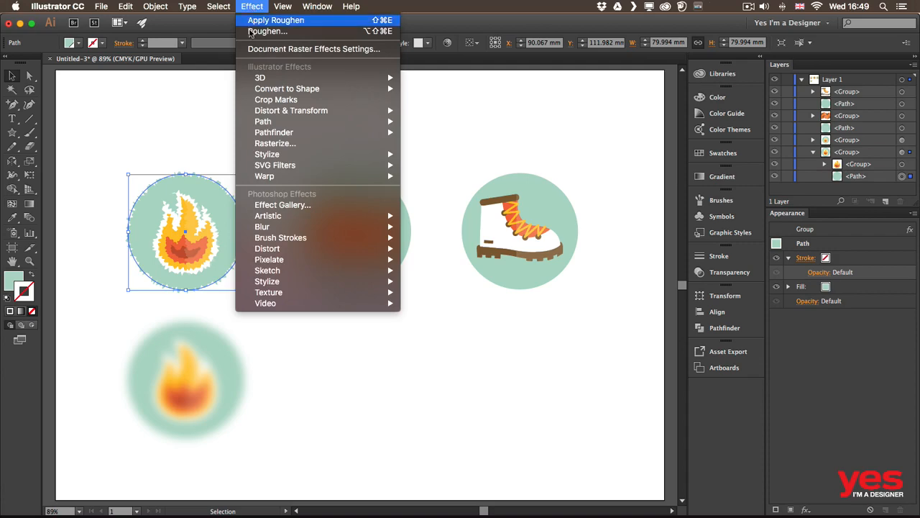
mouse_move(272, 158)
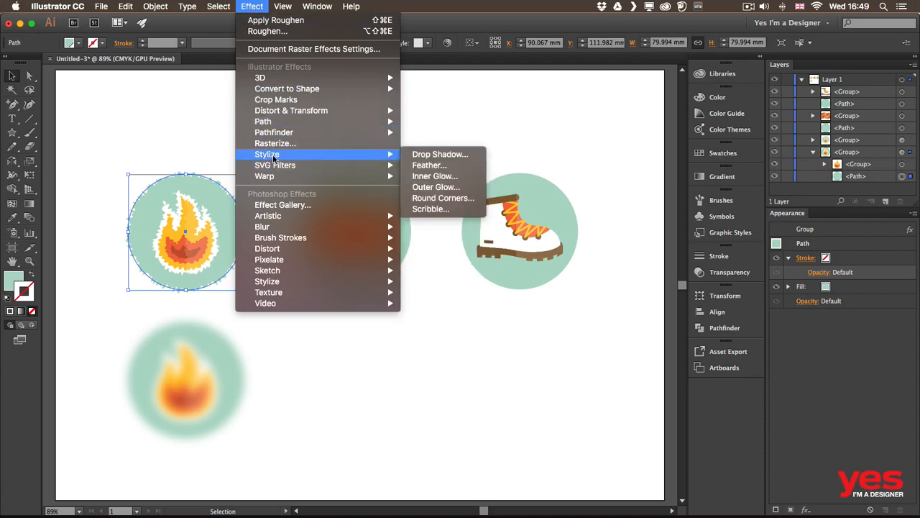
click(430, 208)
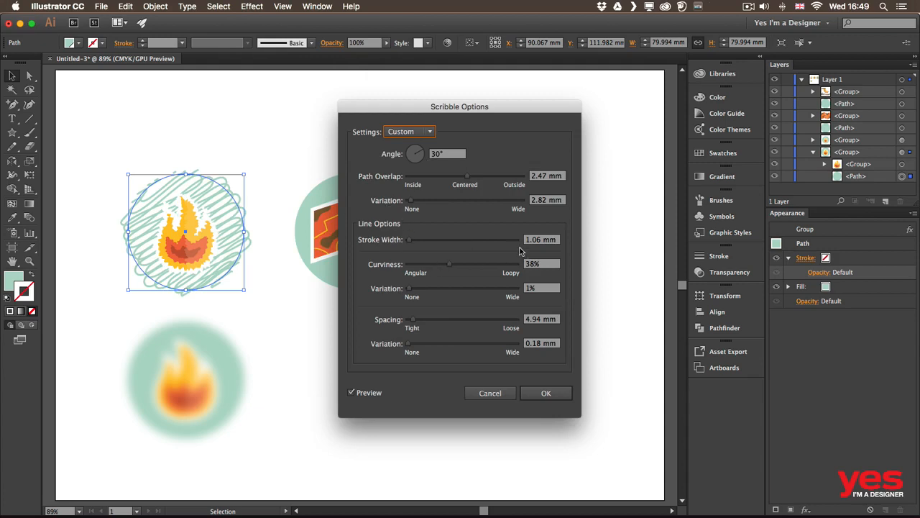
Step: Set the Scribble line spacing to 2 mm
click(546, 320)
key(Down)
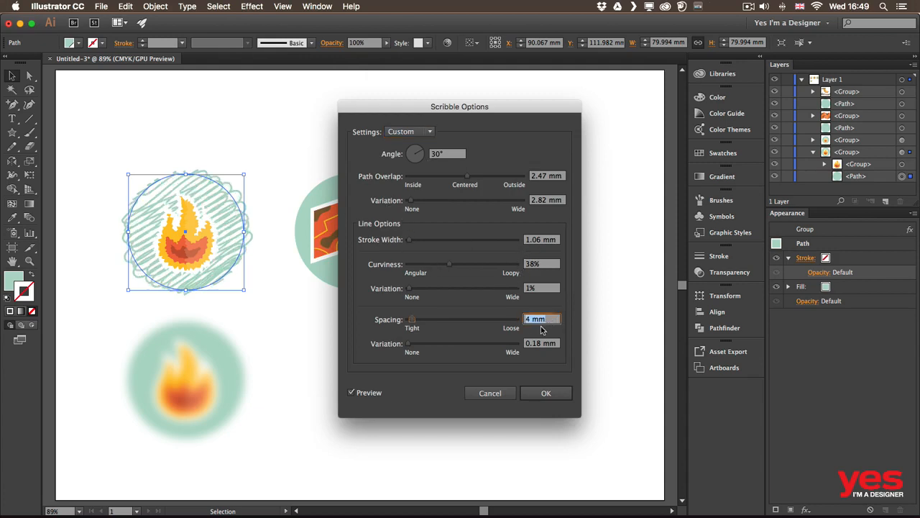
key(Down)
key(Down)
key(Up)
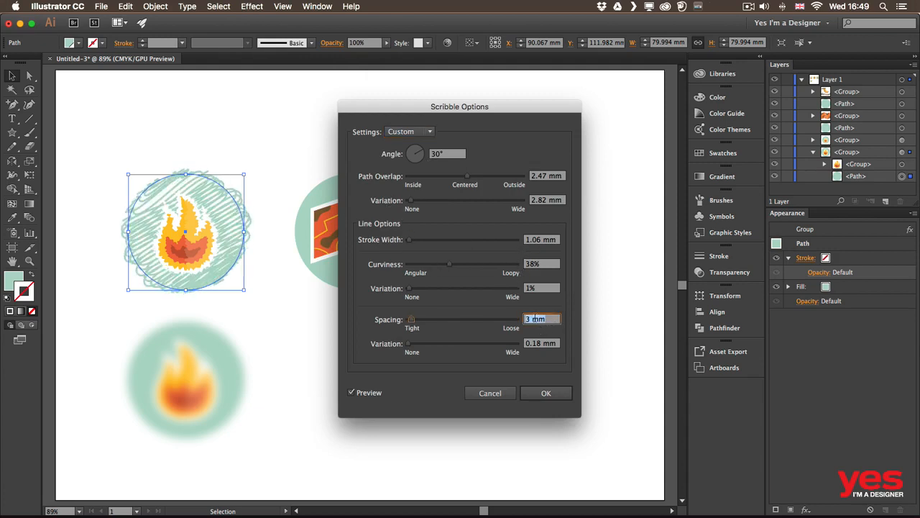
key(Down)
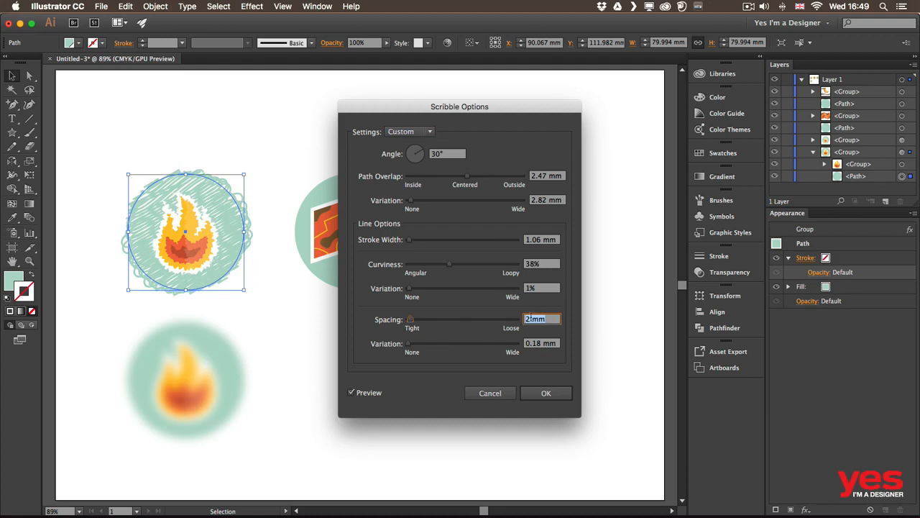
Step: Set the Scribble curviness to 28% and the path overlap variation to 0 mm, then apply the effect and deselect the circle
click(548, 265)
key(Down)
key(Down)
key(Down)
key(Down)
key(Down)
key(Down)
key(Down)
key(Down)
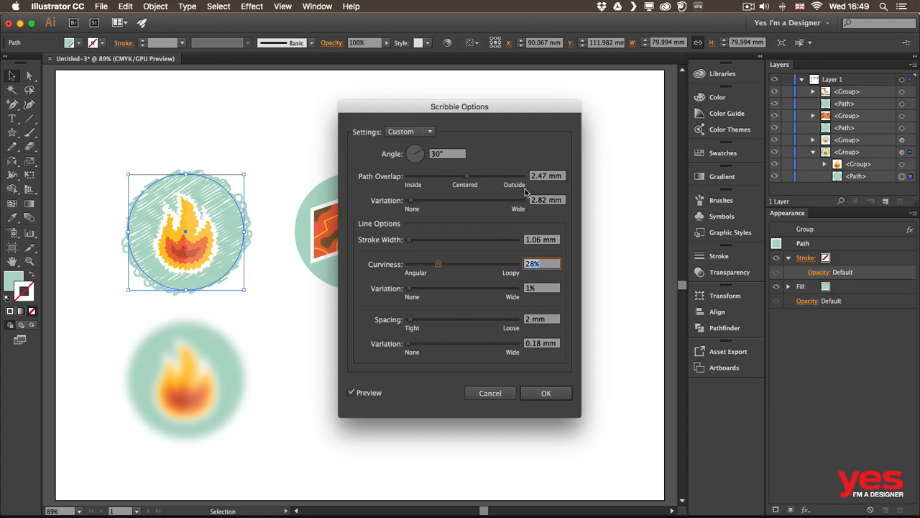
click(553, 203)
key(Down)
key(Down)
key(Down)
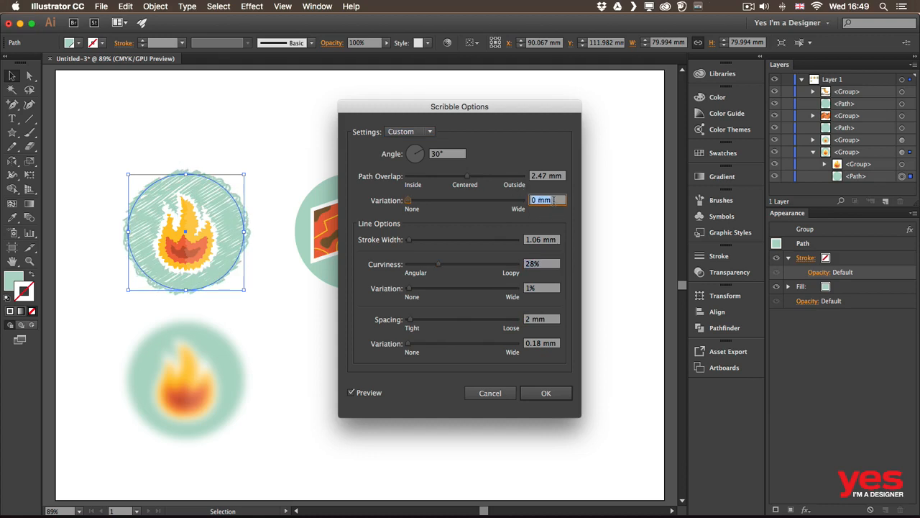
click(555, 396)
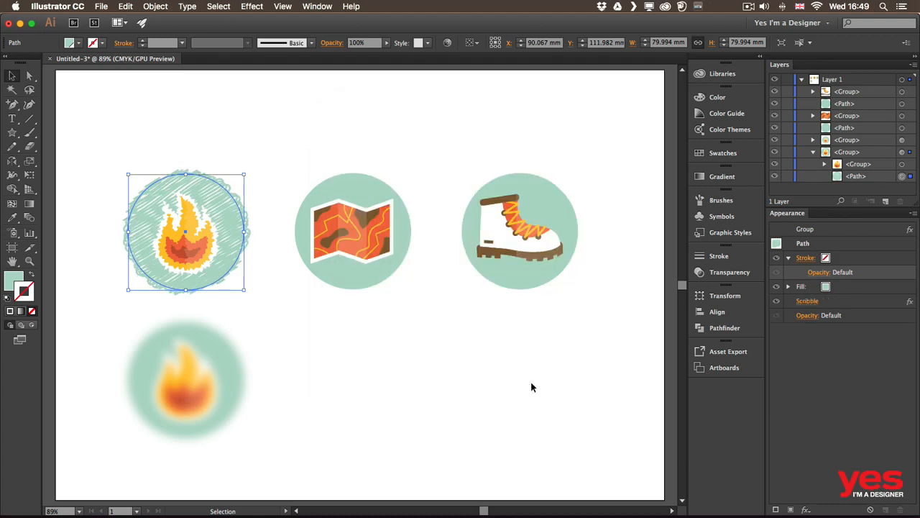
click(243, 149)
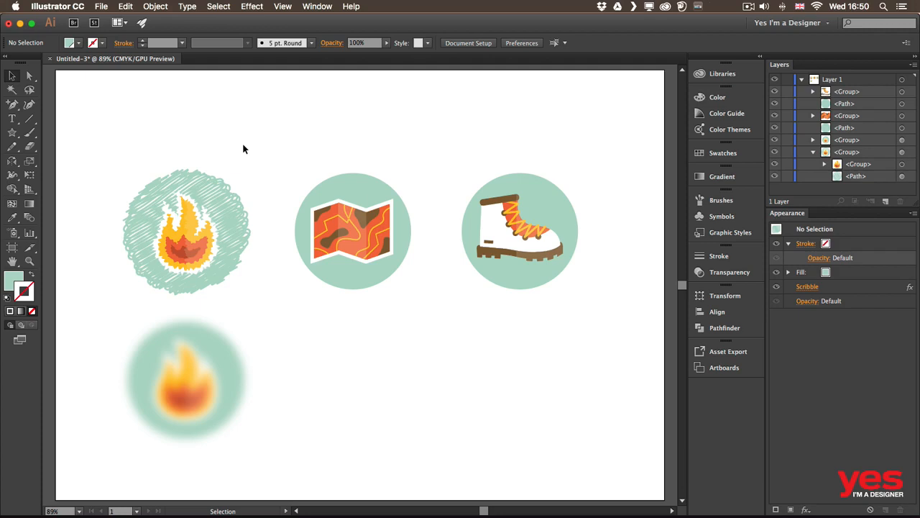
Step: Give the green circle behind the map icon a white 10 pt stroke
click(351, 185)
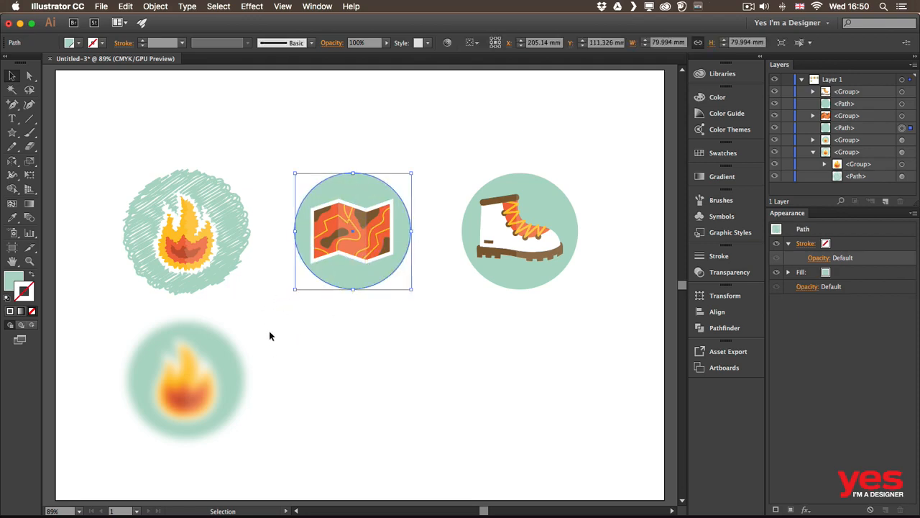
click(104, 43)
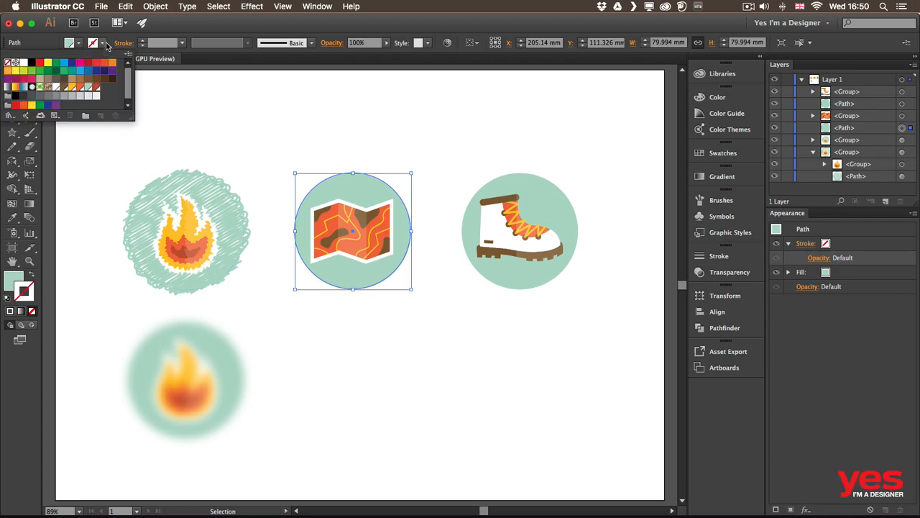
click(24, 64)
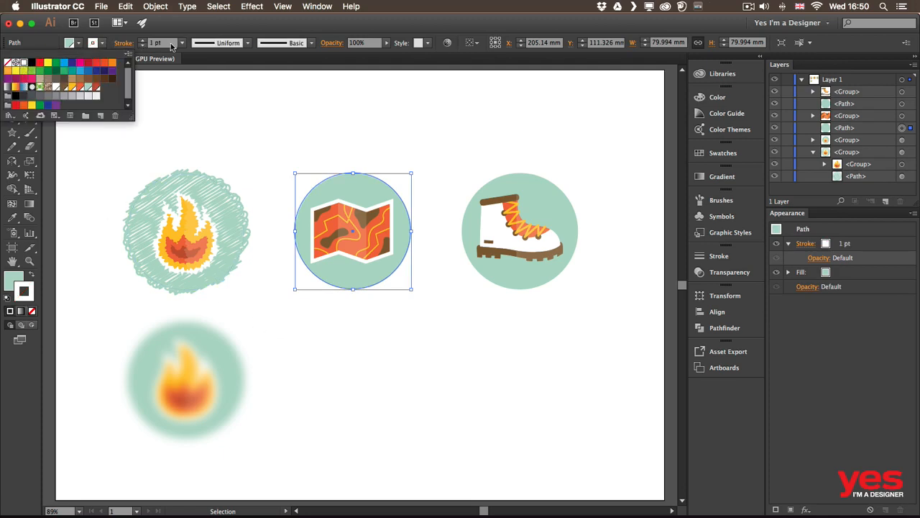
click(141, 41)
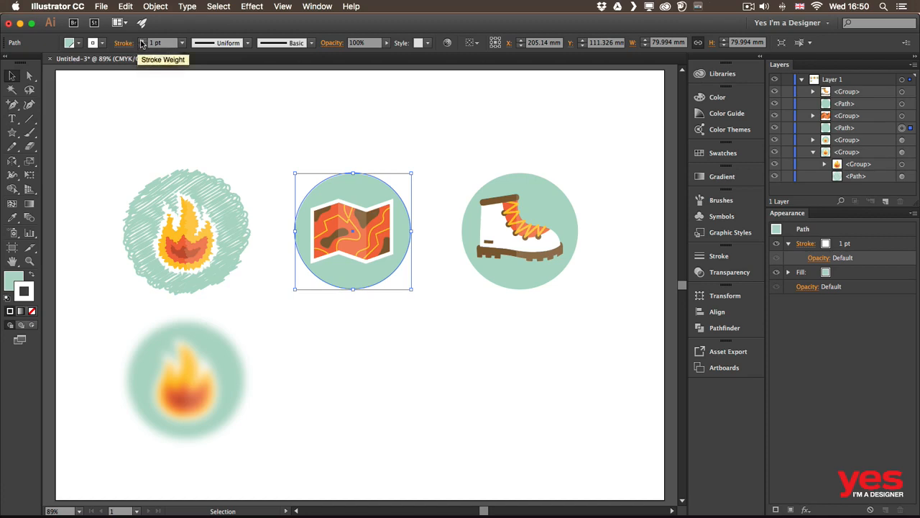
shift+click(142, 41)
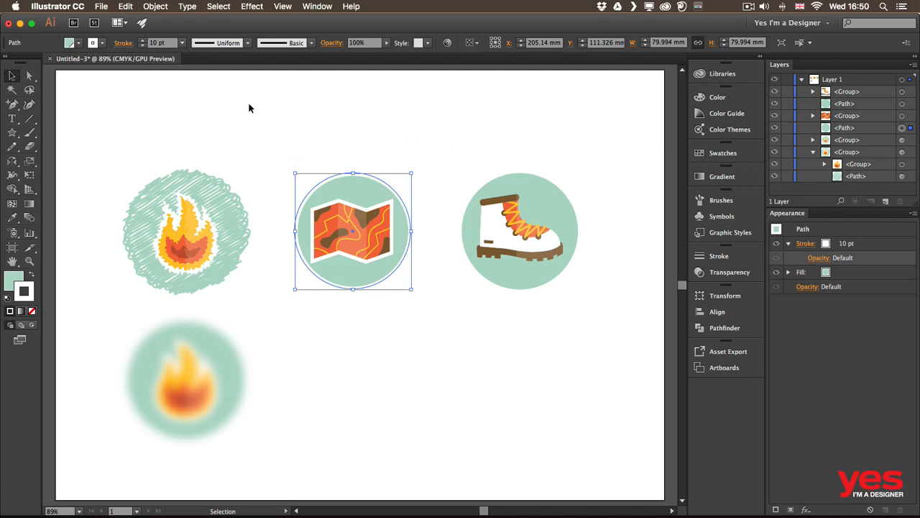
Step: Start a Drop Shadow effect on the green circle behind the map, with preview on and the blur set to 3 mm
click(255, 7)
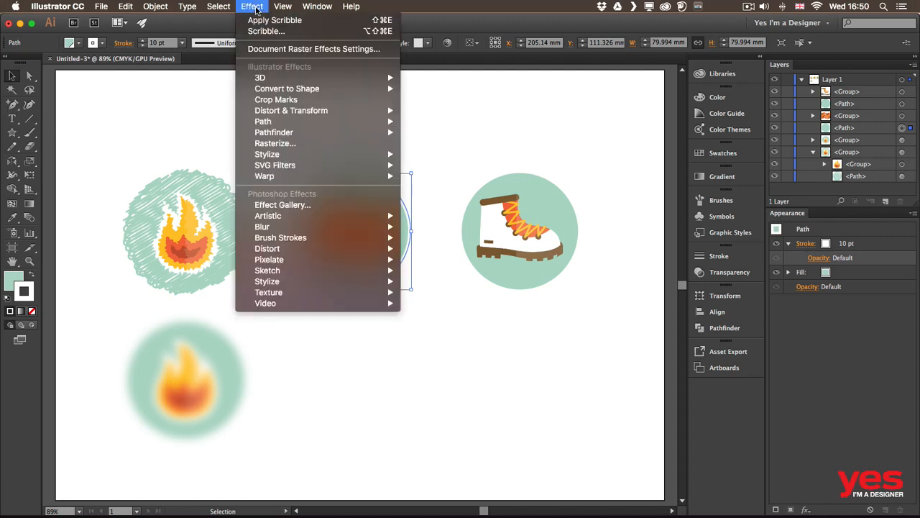
mouse_move(324, 152)
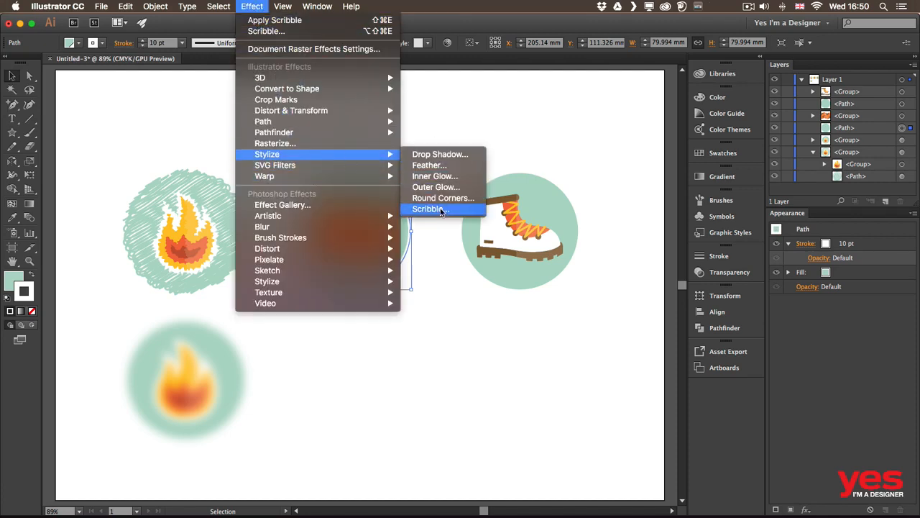
click(447, 154)
click(83, 277)
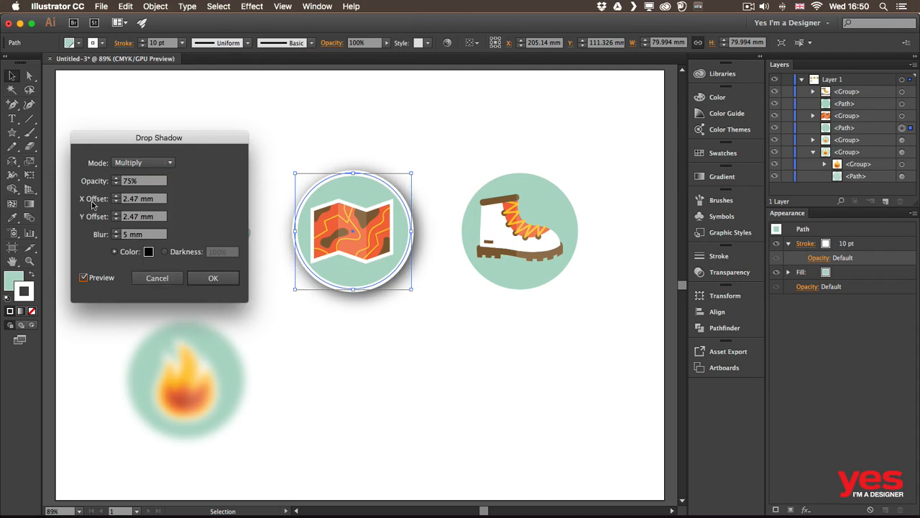
click(116, 237)
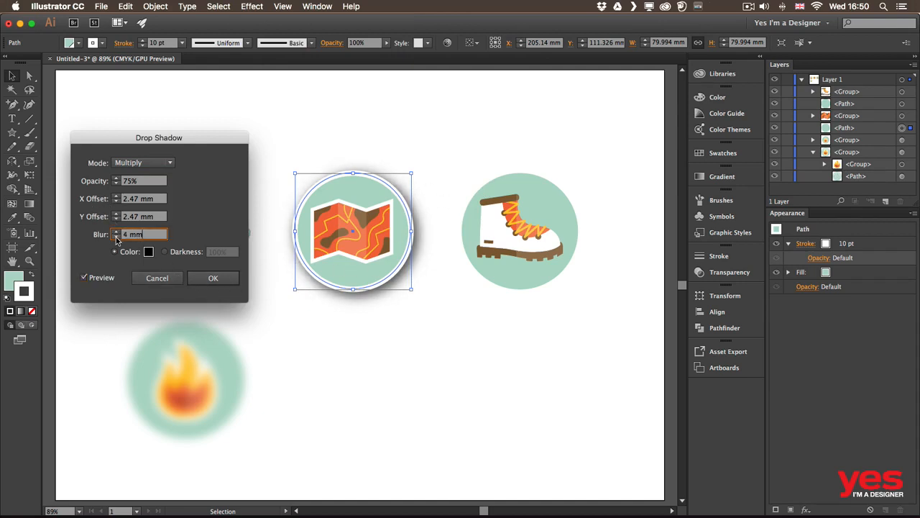
click(115, 237)
Step: Set the shadow's X and Y offsets to 1 mm, then apply the Drop Shadow and deselect the circle
click(116, 219)
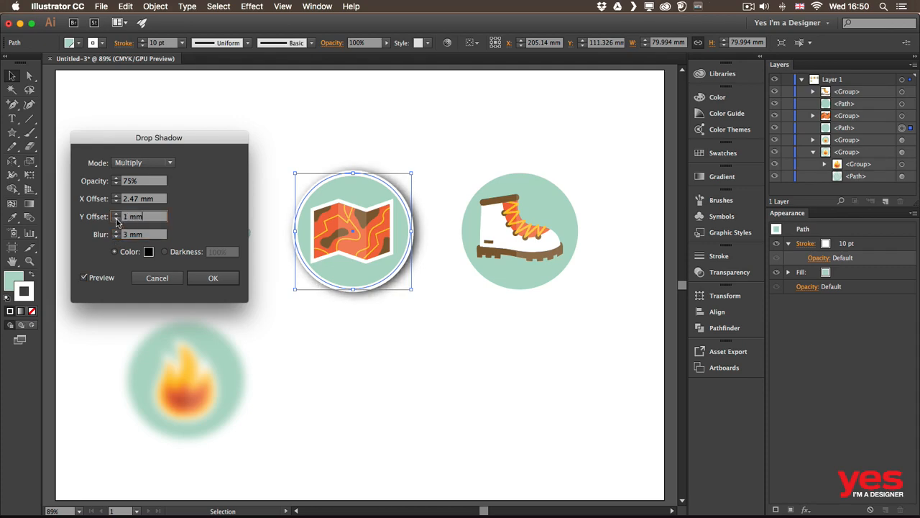
click(116, 219)
click(115, 201)
click(117, 202)
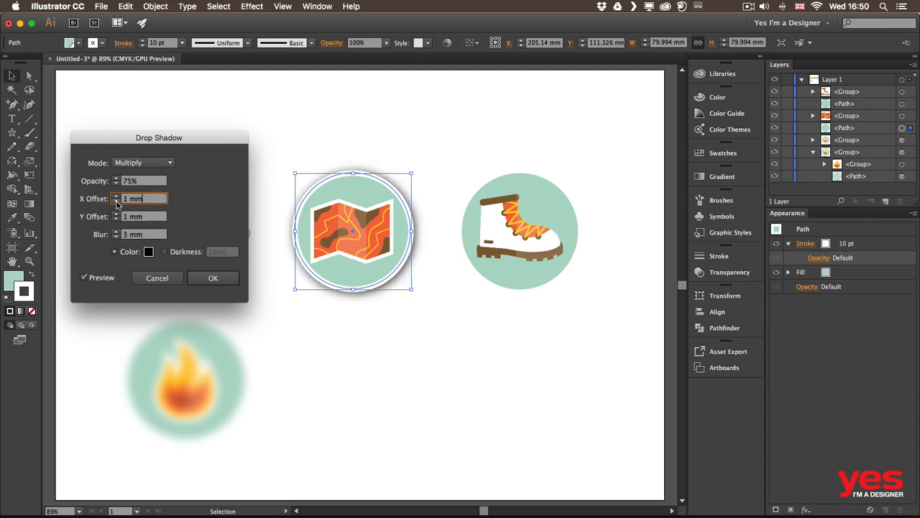
click(216, 278)
click(452, 143)
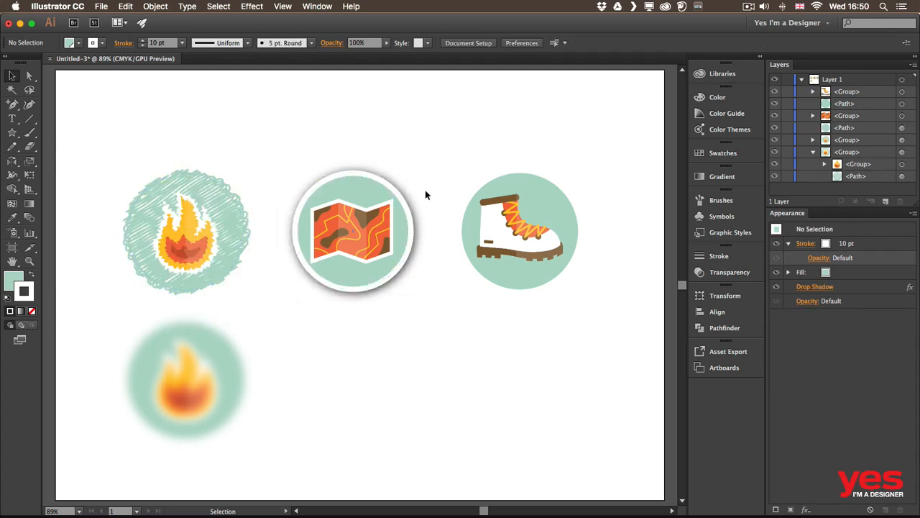
Step: Move the map circle's Drop Shadow from the whole path onto its white stroke only, then deselect the circle
click(386, 191)
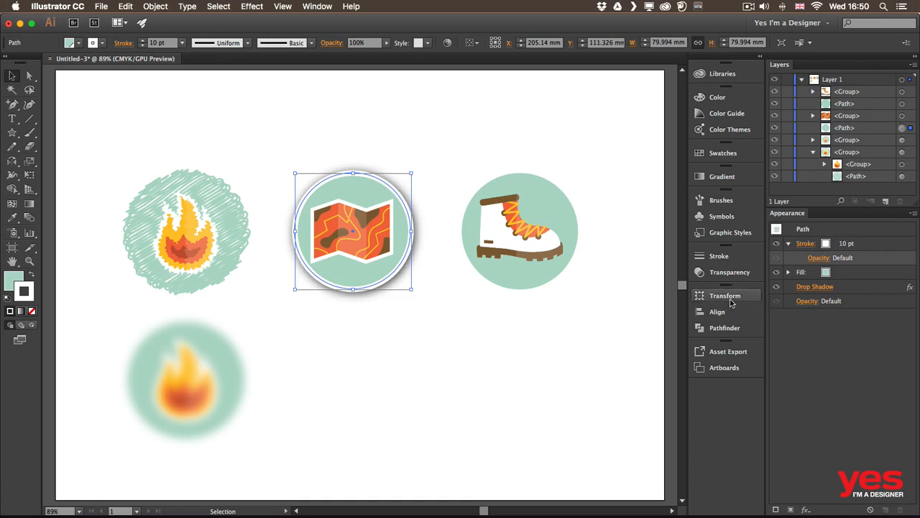
click(841, 286)
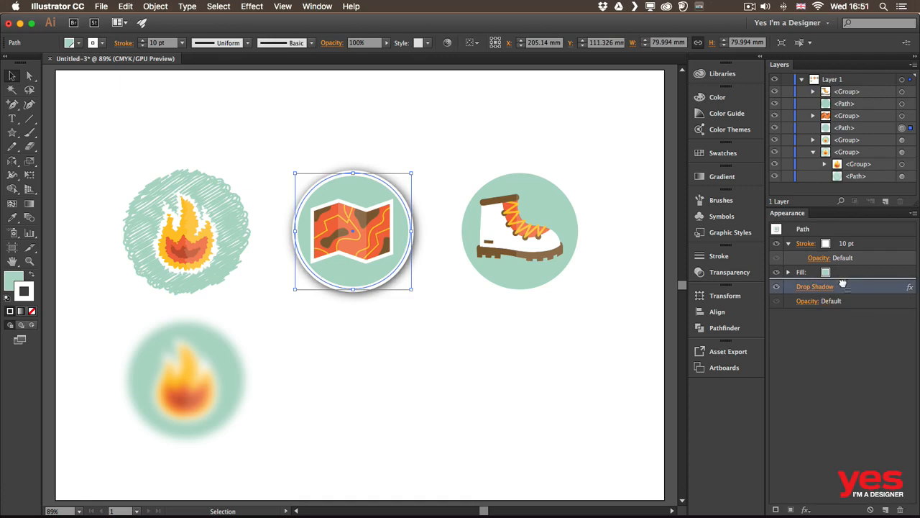
drag(841, 281, 842, 252)
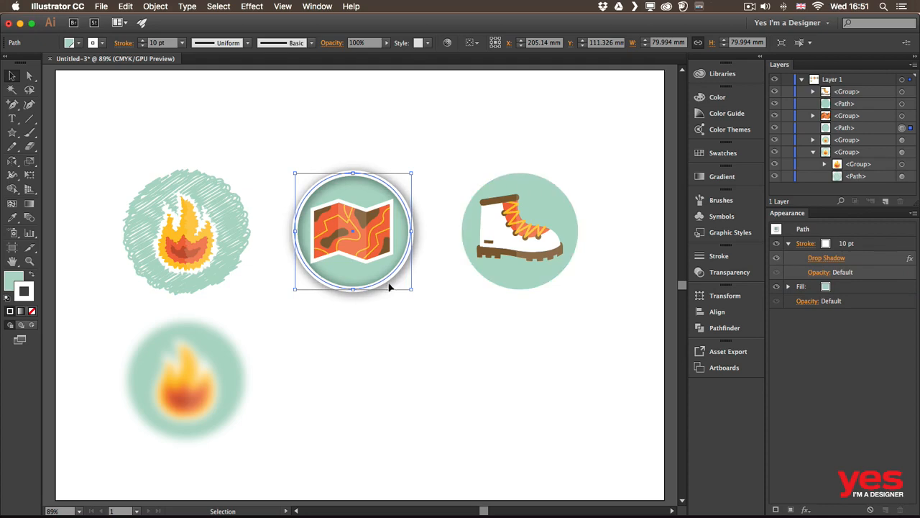
click(400, 334)
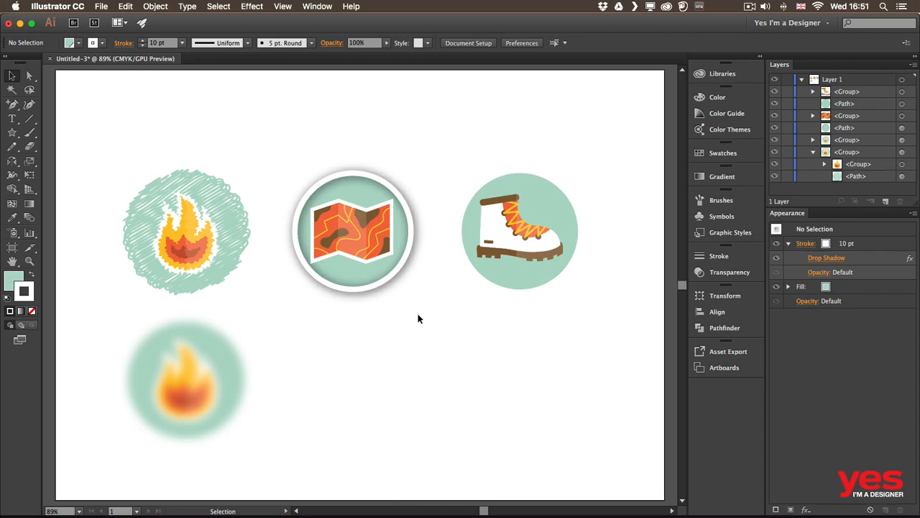
Step: Move the map circle's Drop Shadow from its stroke to its fill and expand the fill's attributes
click(383, 184)
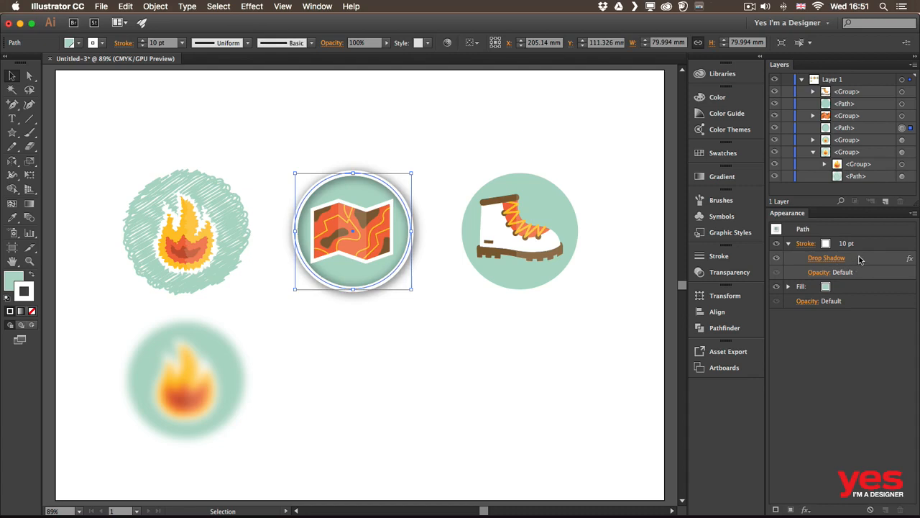
drag(860, 259, 842, 286)
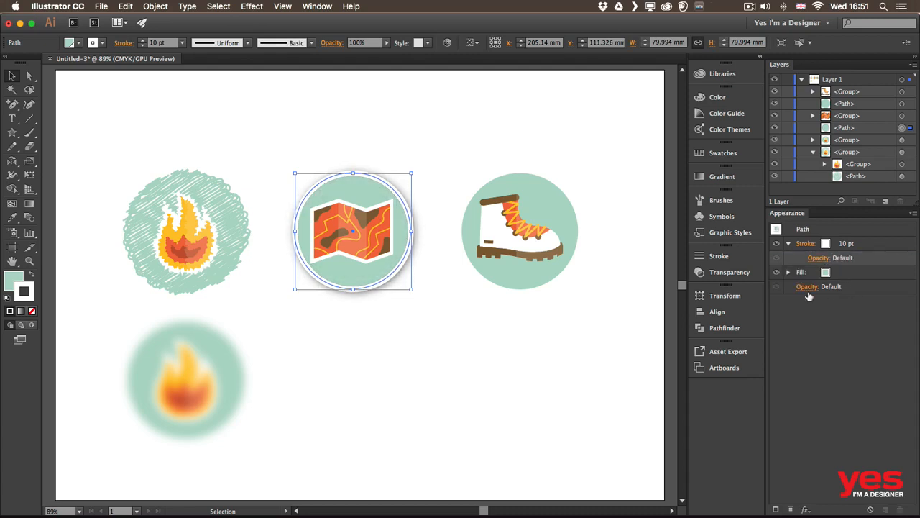
click(788, 274)
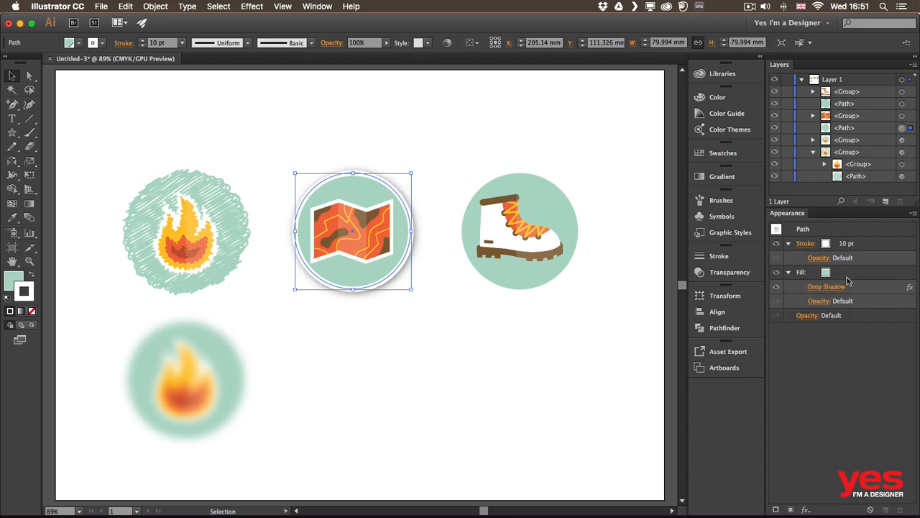
Step: Move the map circle's Drop Shadow out of the fill to the whole path, and back onto the white stroke
drag(848, 286, 849, 307)
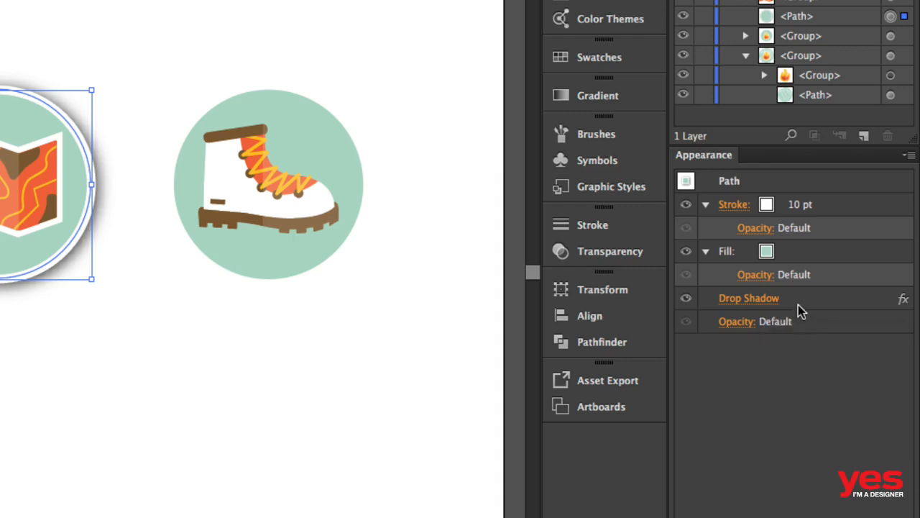
mouse_move(786, 300)
mouse_down()
mouse_move(807, 257)
mouse_move(805, 216)
mouse_up()
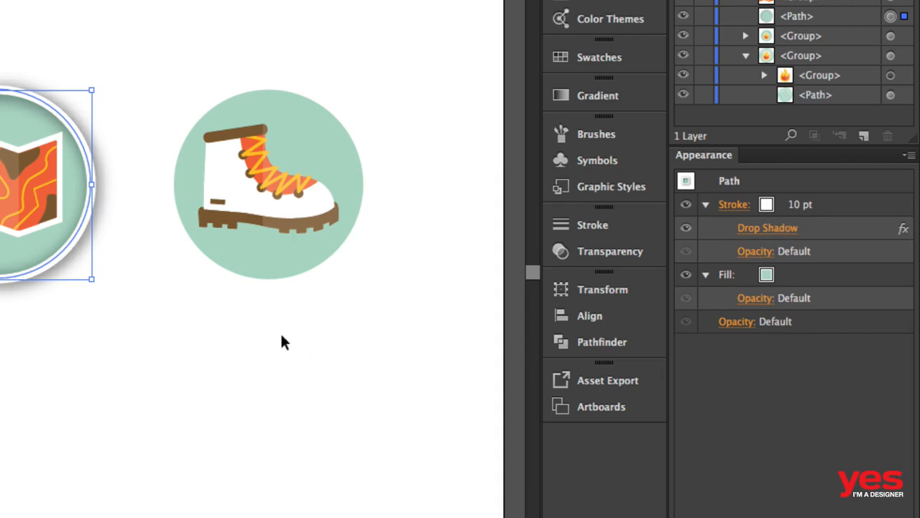
click(244, 367)
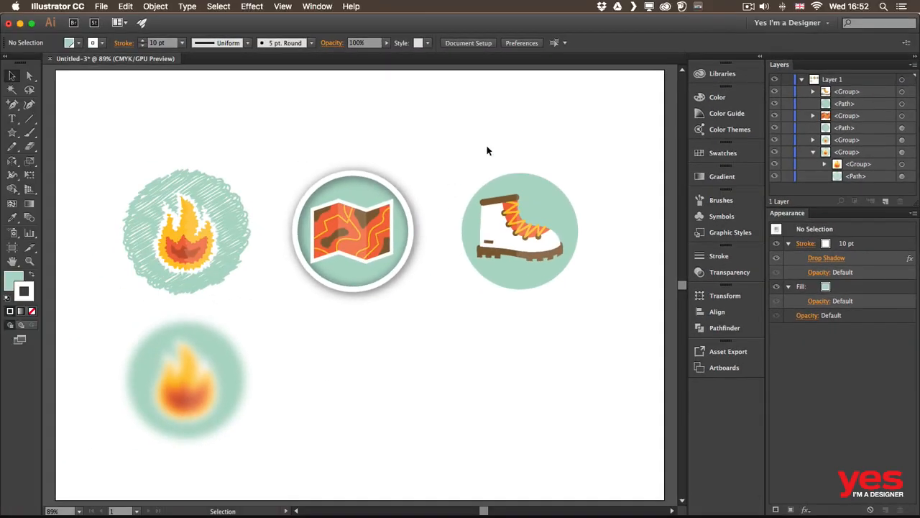
Step: Group the boot with its green circle and start a 3D Extrude & Bevel effect on the group
drag(478, 151, 582, 327)
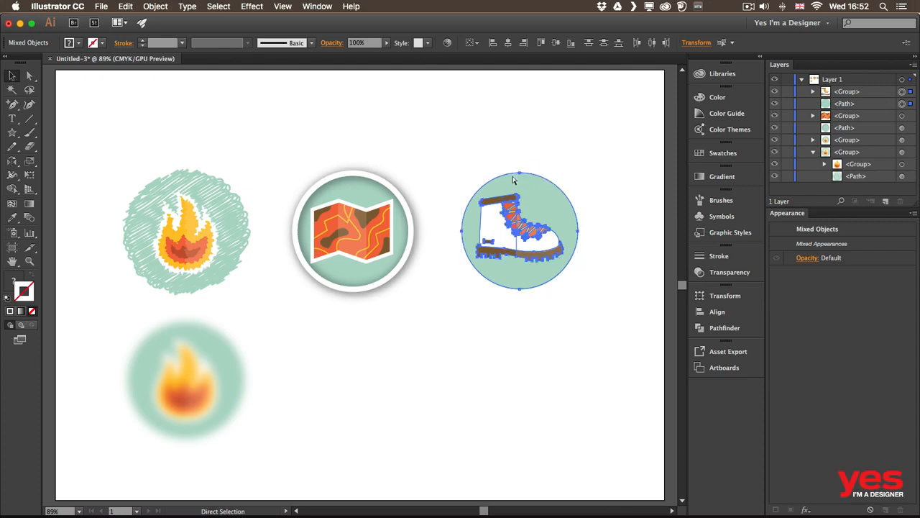
key(super+g)
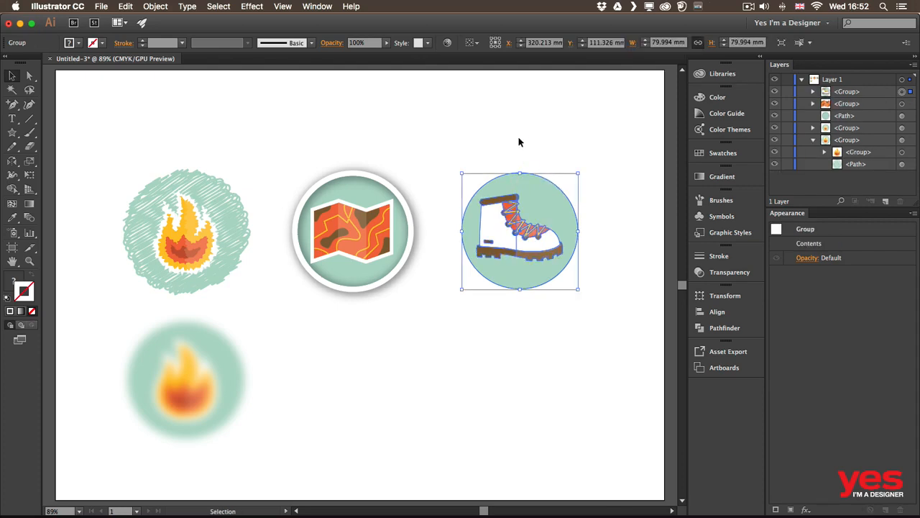
click(251, 7)
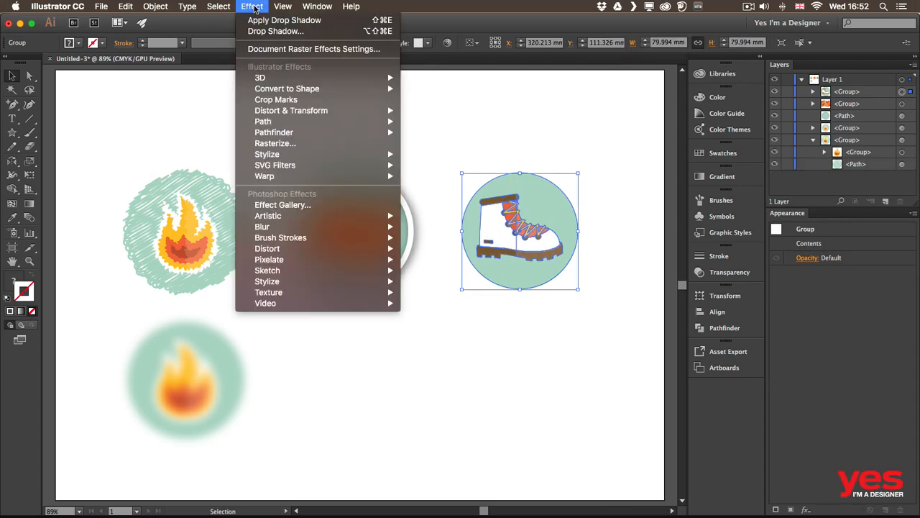
mouse_move(311, 78)
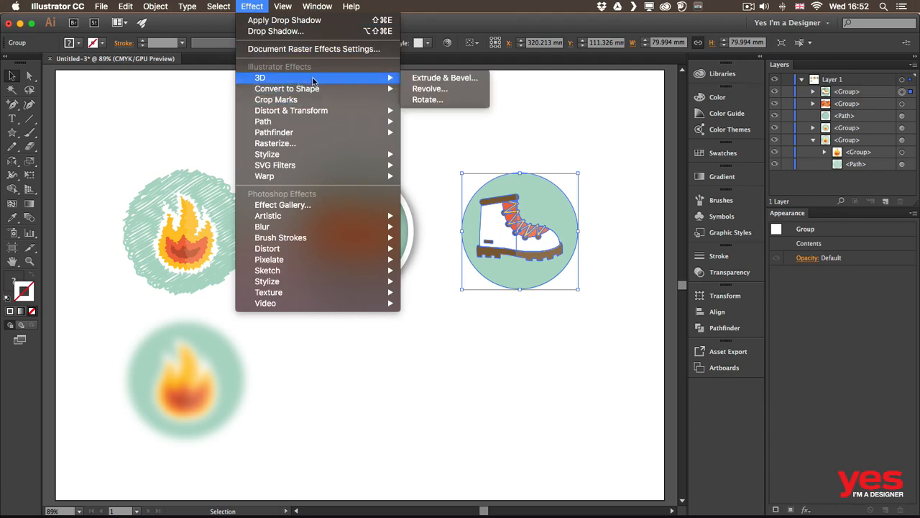
click(458, 78)
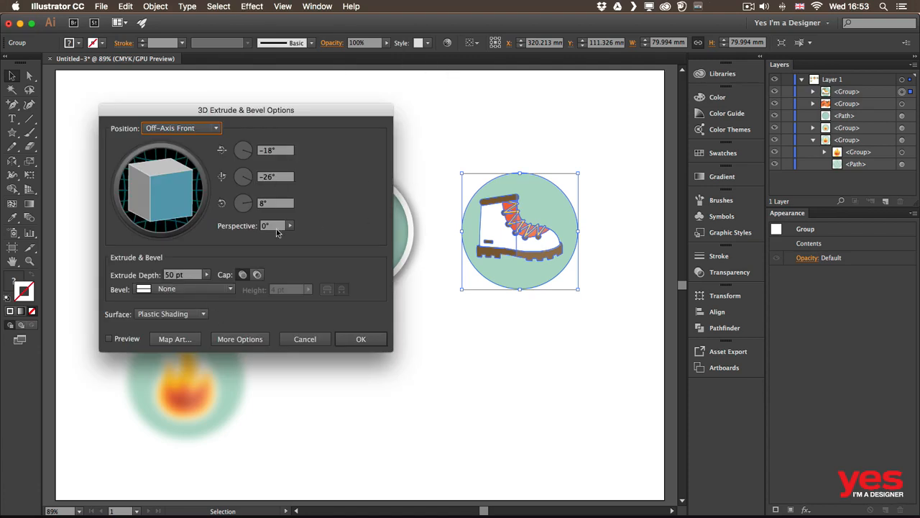
Step: With preview on, set the extrude depth to 30 pt and the rotation to 23°, 14° and -3°, then apply the 3D effect
click(125, 341)
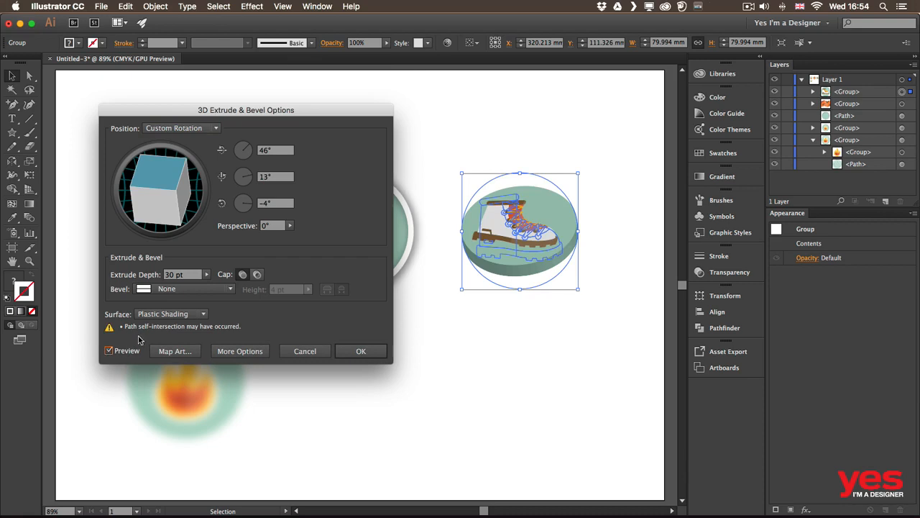
mouse_move(149, 177)
mouse_down()
mouse_move(171, 197)
mouse_move(169, 190)
mouse_move(146, 192)
mouse_move(154, 193)
mouse_move(144, 209)
mouse_move(155, 243)
mouse_up()
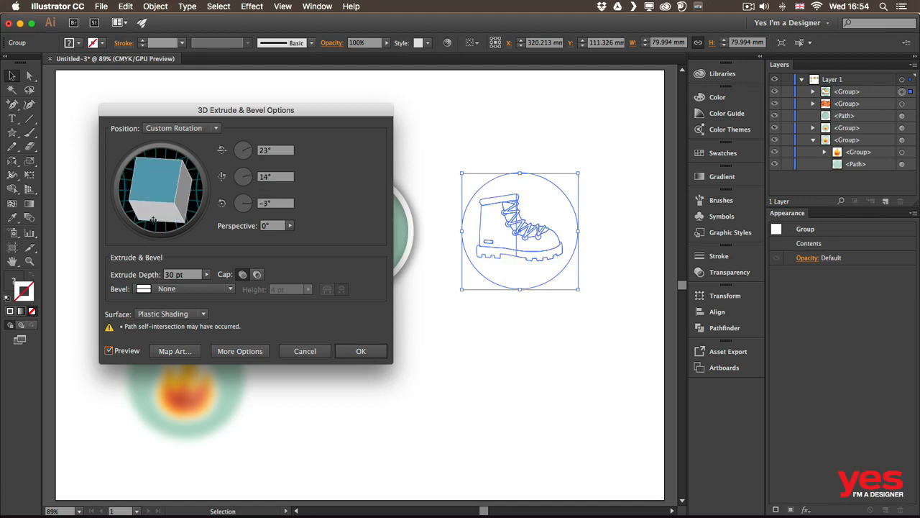
click(371, 354)
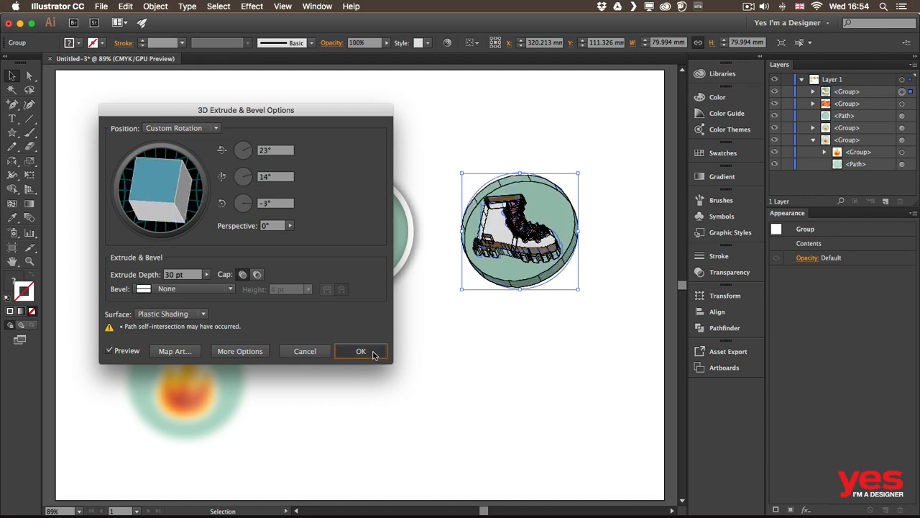
click(543, 330)
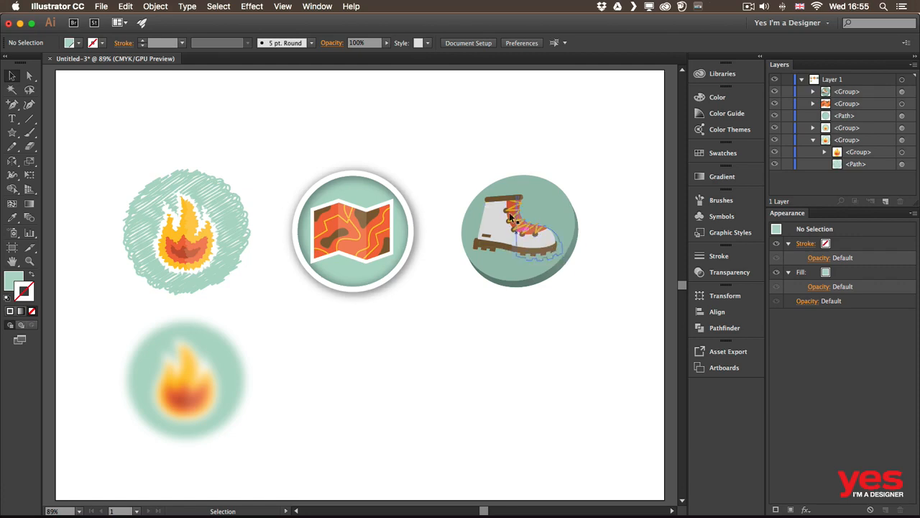
Step: Save the boot group's 3D Extrude & Bevel appearance as a new graphic style, then deselect the group
click(558, 274)
click(729, 232)
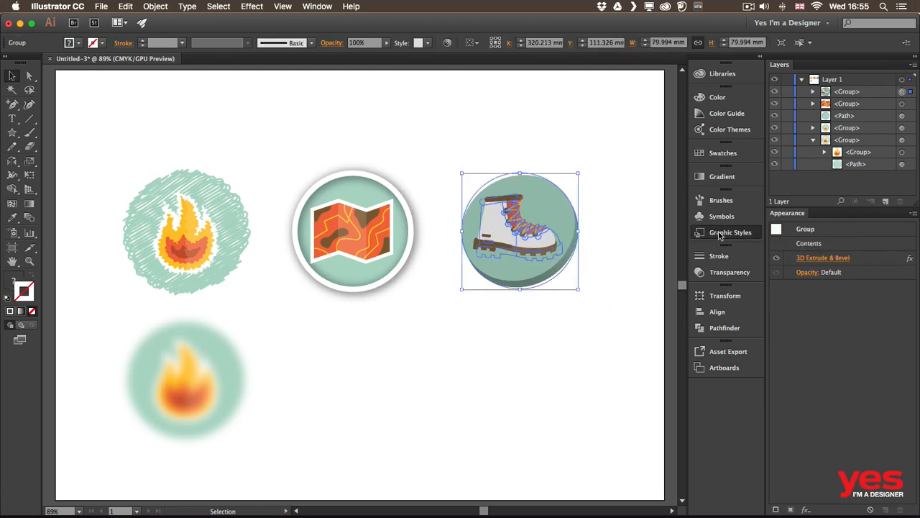
click(653, 397)
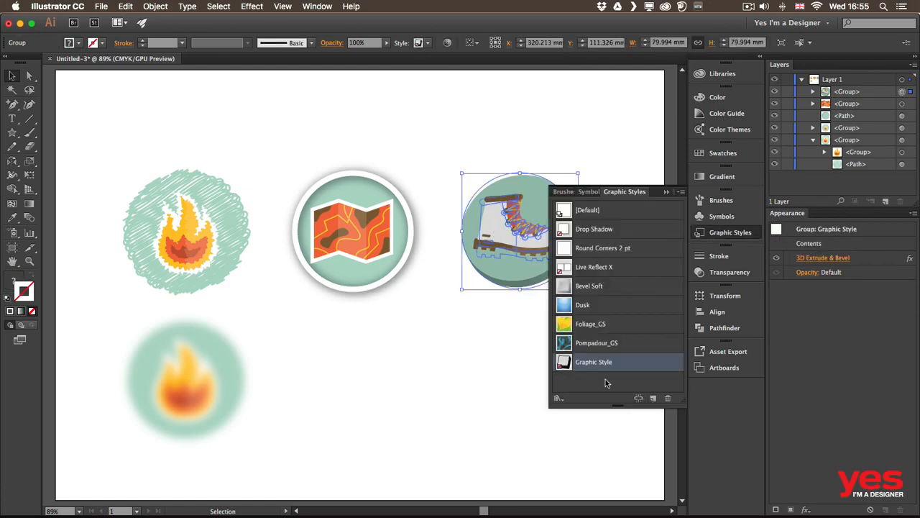
click(343, 358)
Step: Apply the newly saved 3D graphic style to the scribbled flame group, then deselect it
drag(316, 312, 399, 166)
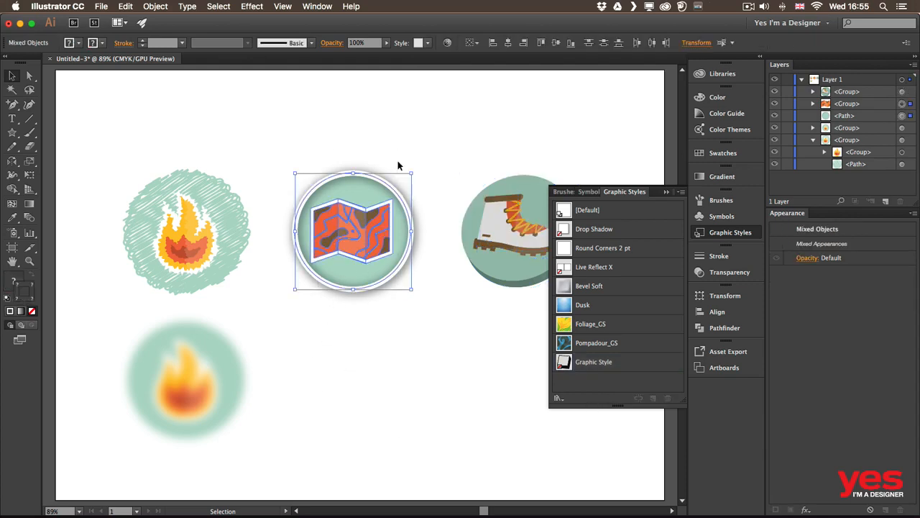
click(399, 166)
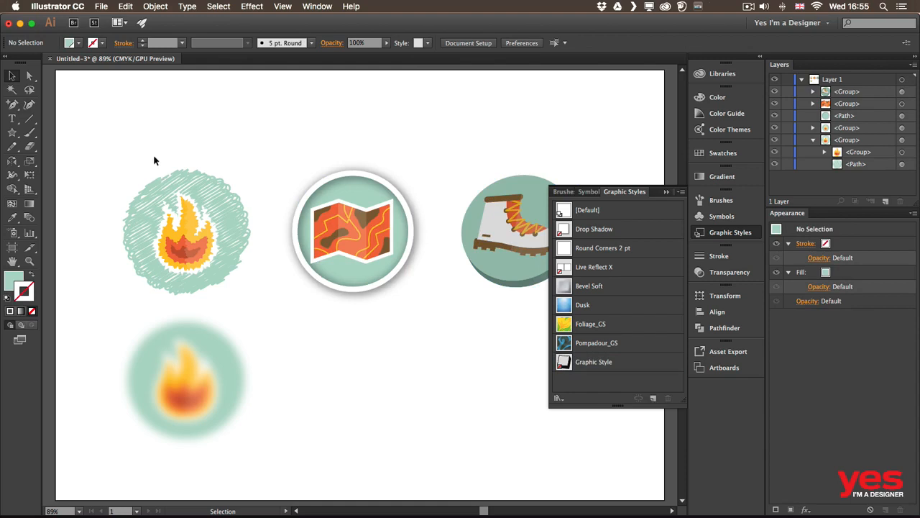
drag(154, 160, 230, 263)
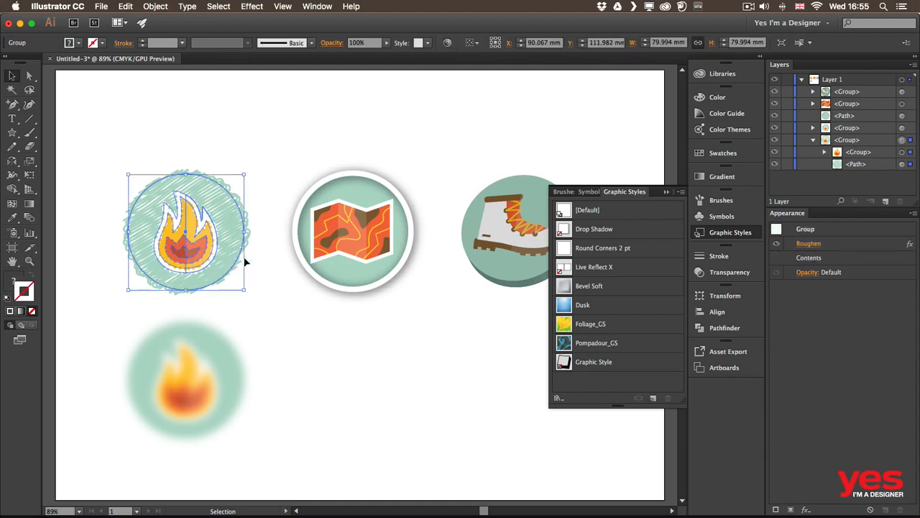
click(641, 363)
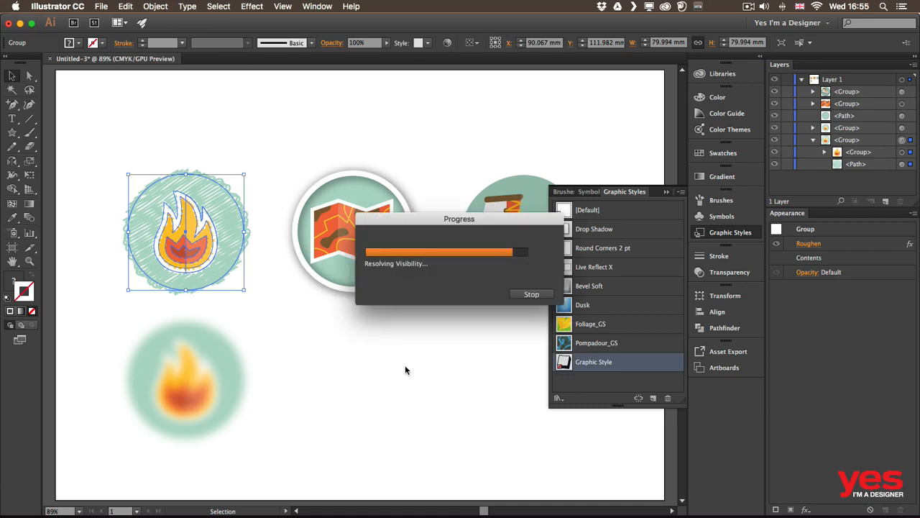
click(301, 374)
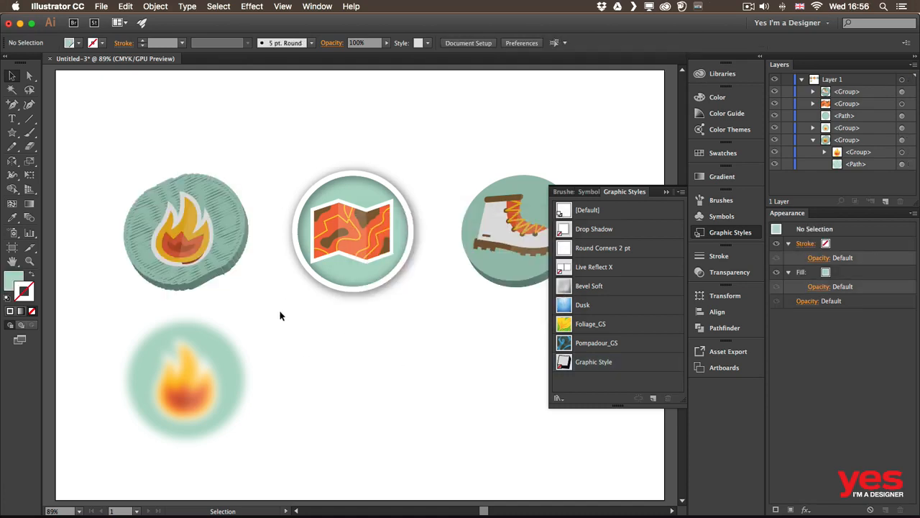
Step: Undo the 3D graphic style on the flame group to restore its Roughen and Scribble look
click(235, 249)
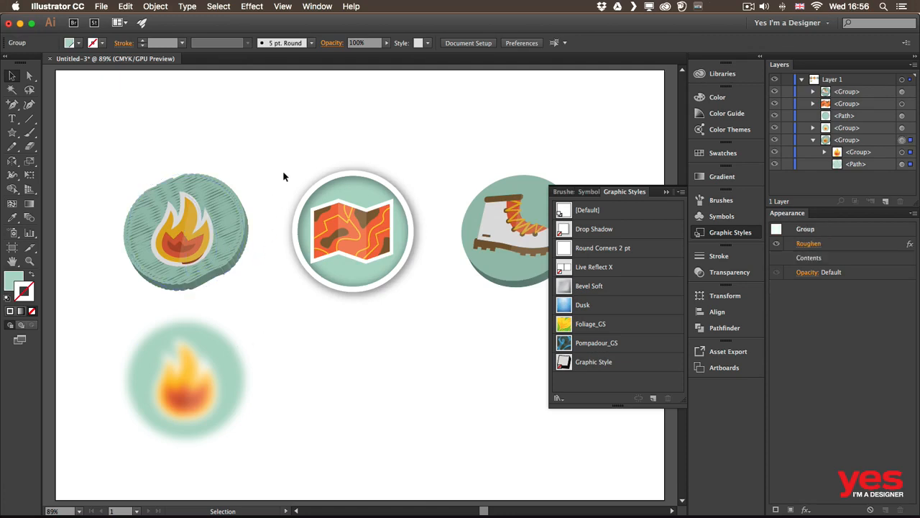
click(310, 127)
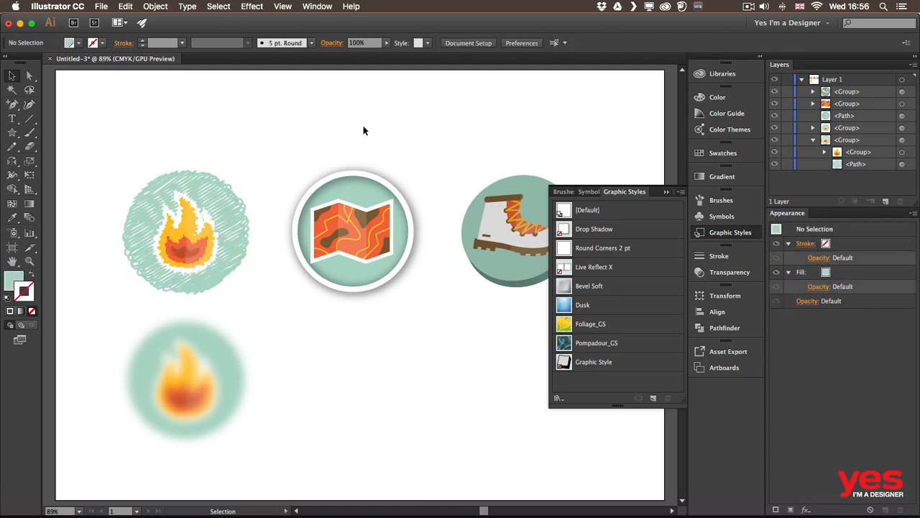
Step: Close the graphic styles list, expand the appearance of the map icon's drop-shadowed circle, then deselect it
click(730, 232)
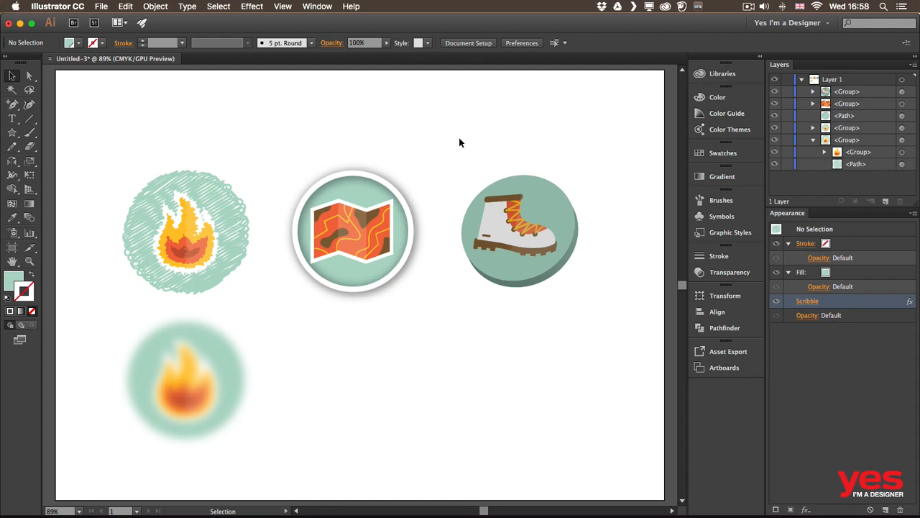
click(381, 187)
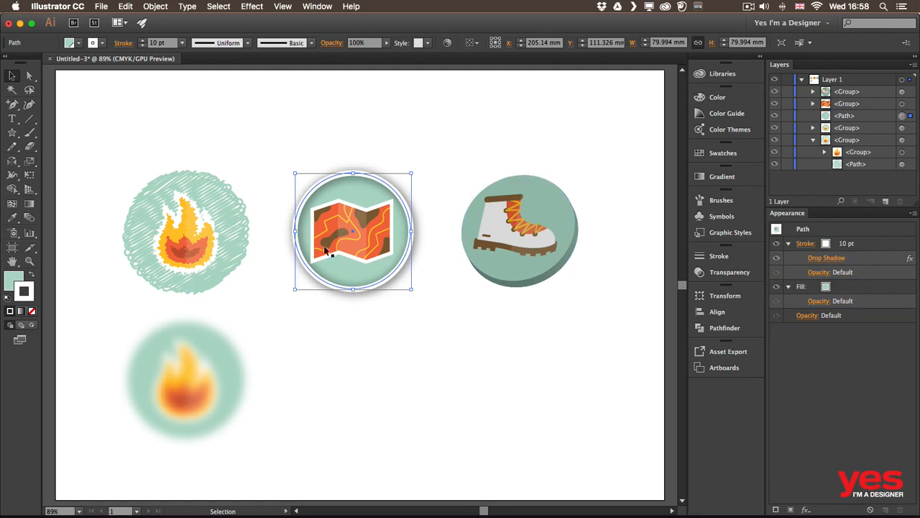
click(158, 8)
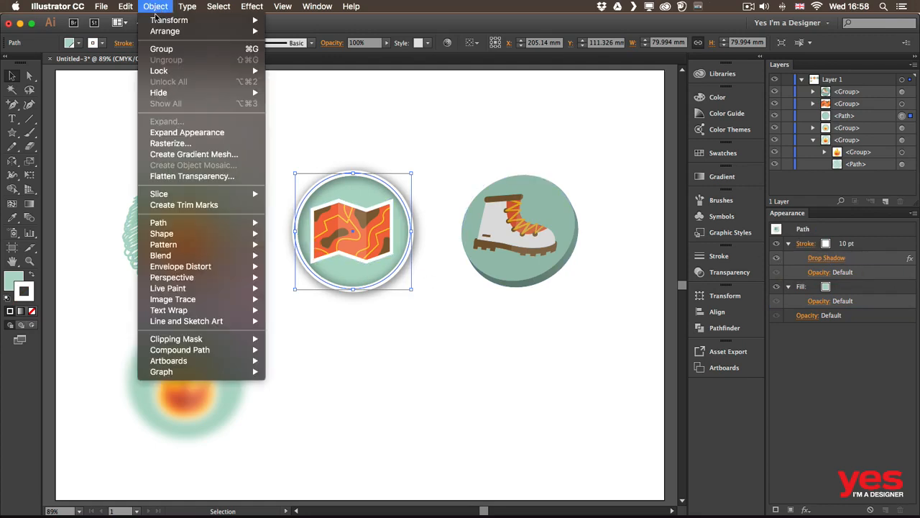
click(201, 133)
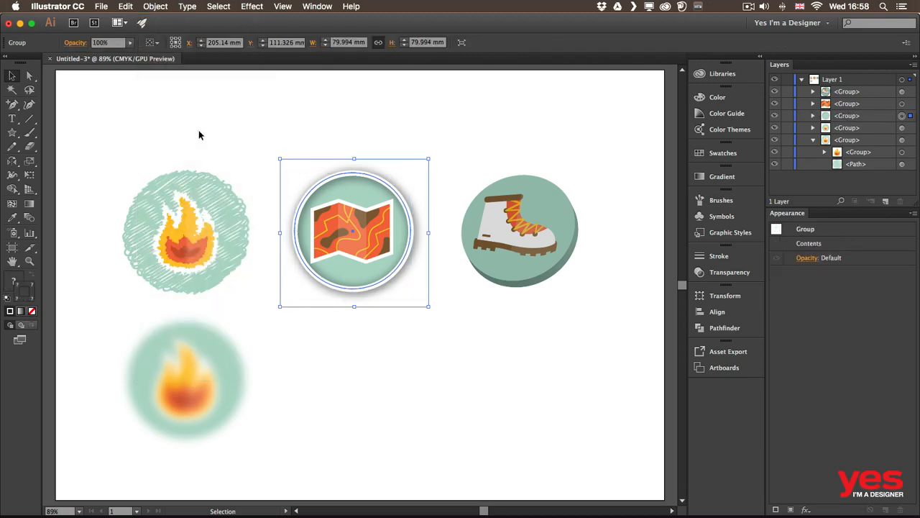
click(502, 150)
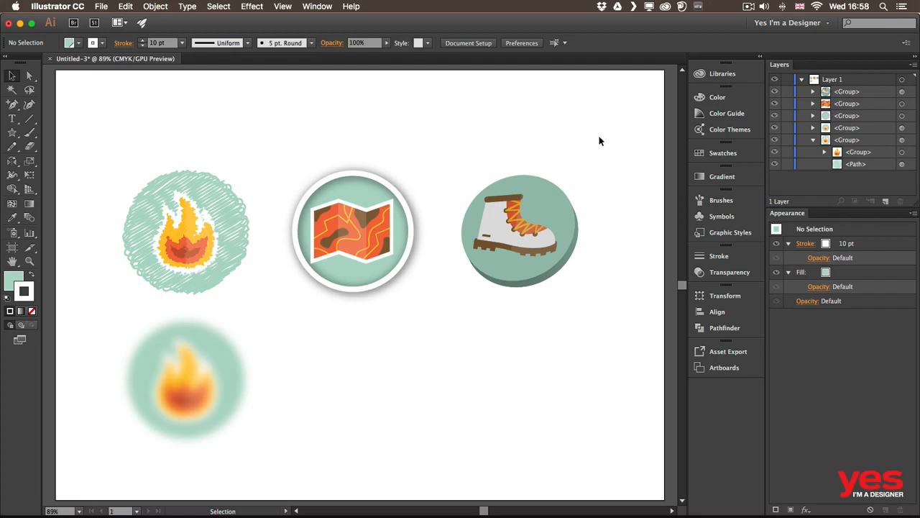
Step: Open the expanded map circle group's nested layers and toggle the visibility of its white ring and shadow pieces to examine them
click(812, 115)
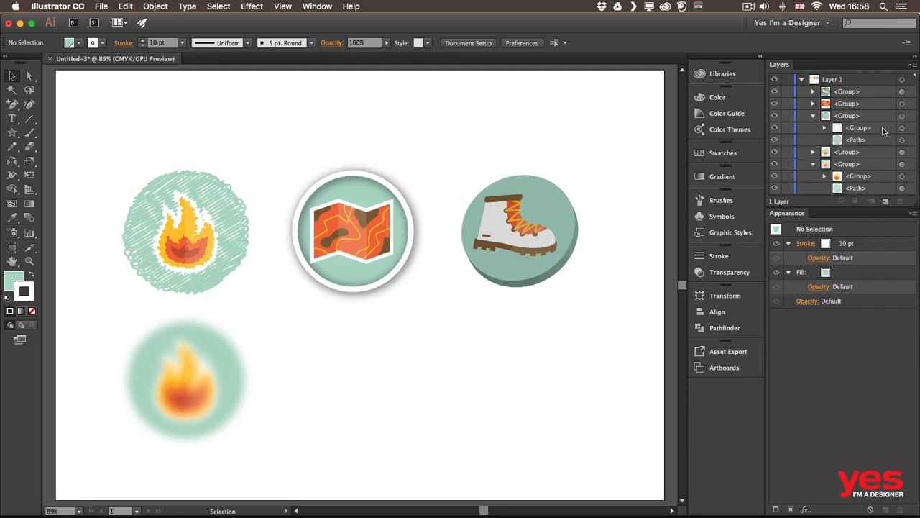
click(849, 129)
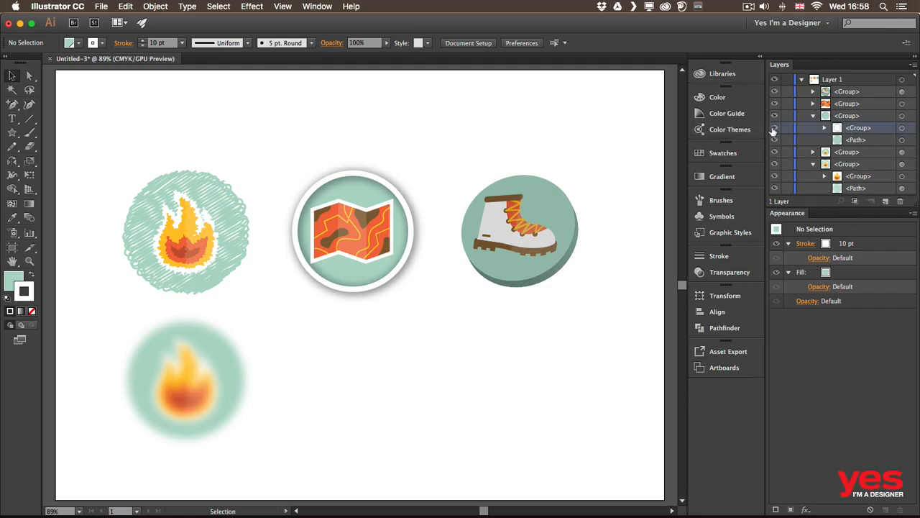
click(775, 128)
click(775, 128)
click(825, 128)
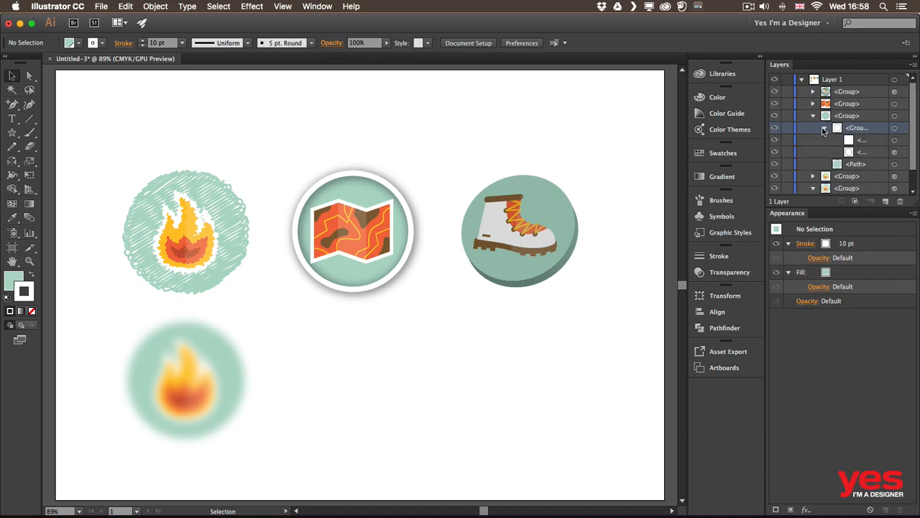
click(774, 141)
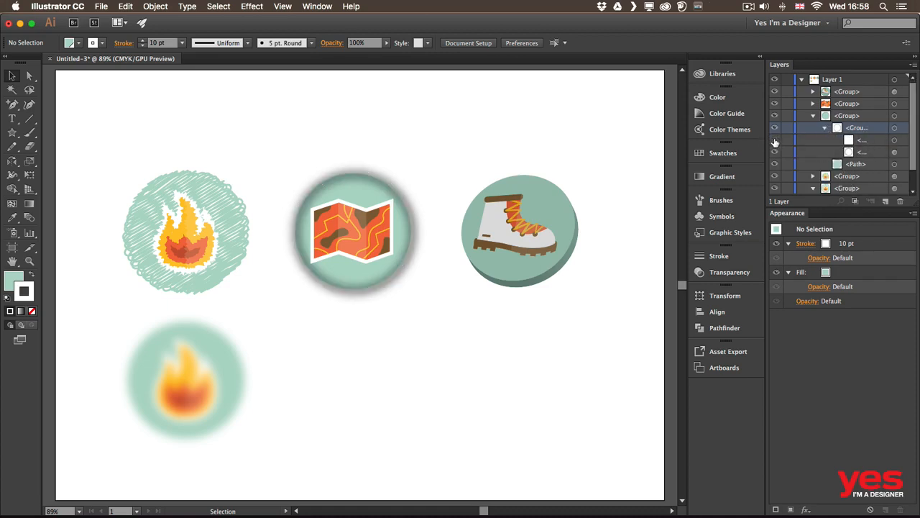
click(774, 140)
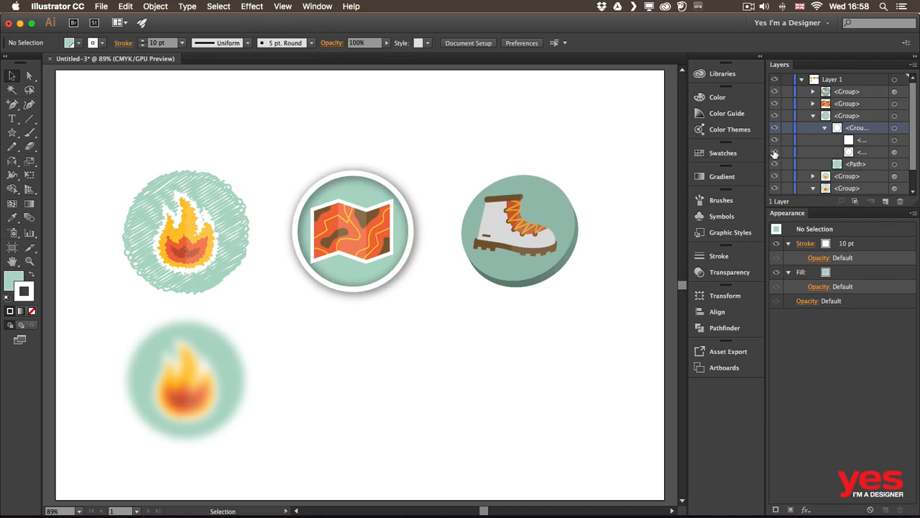
click(774, 153)
click(774, 152)
Step: Nudge the map circle's separate shadow image right and down to X 209.194 mm, Y 122.532 mm, then deselect it
click(895, 141)
click(895, 152)
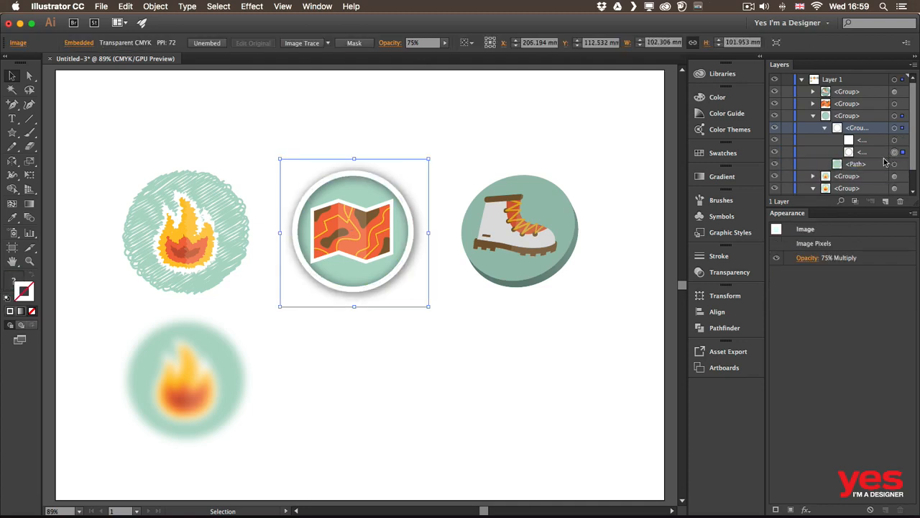
key(Right)
key(Right)
key(Right)
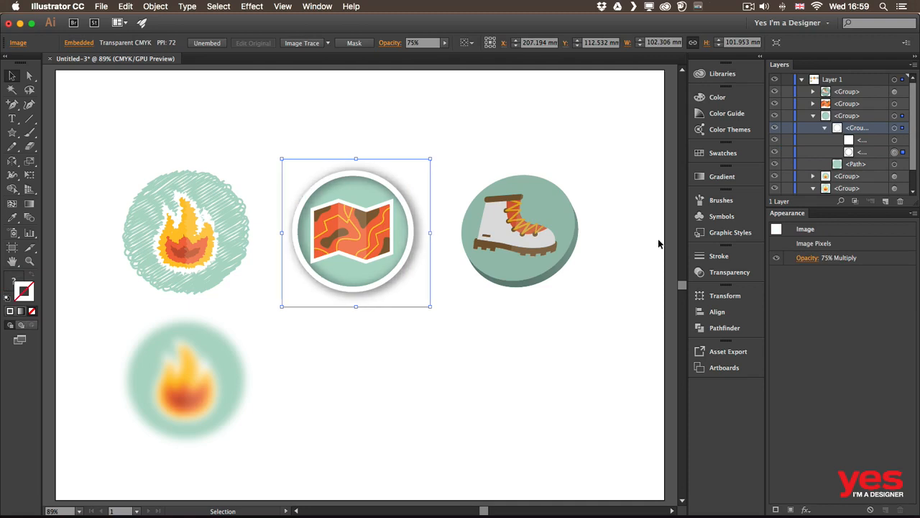
key(Down)
key(Down)
key(Down)
key(Left)
key(Left)
key(Down)
key(Down)
key(Down)
key(Down)
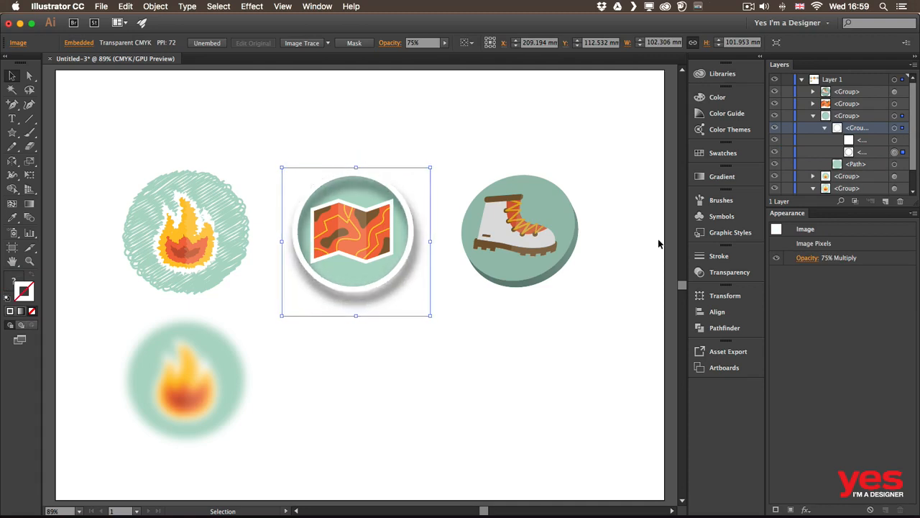
key(Left)
key(Left)
key(Up)
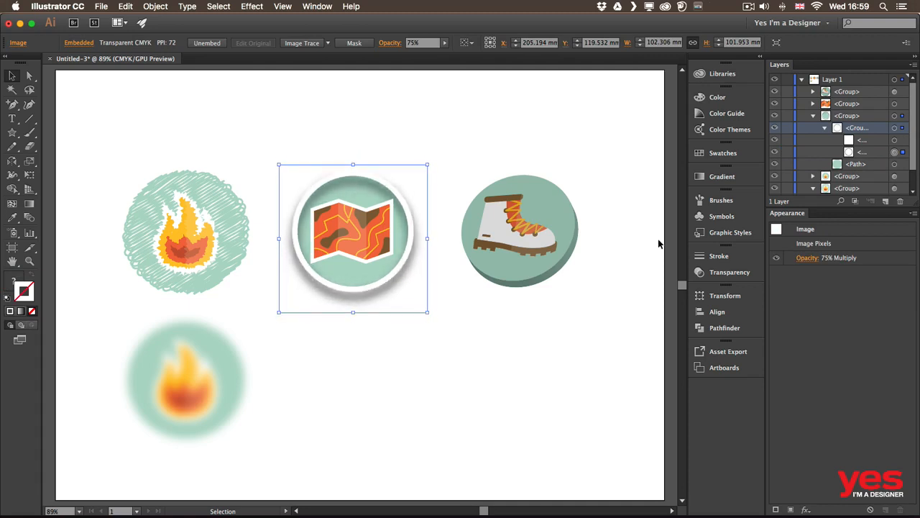
key(Right)
key(Right)
key(Right)
key(Right)
key(Right)
key(Right)
key(Up)
key(Up)
key(Up)
key(Up)
key(Up)
key(Down)
key(Down)
key(Down)
key(Down)
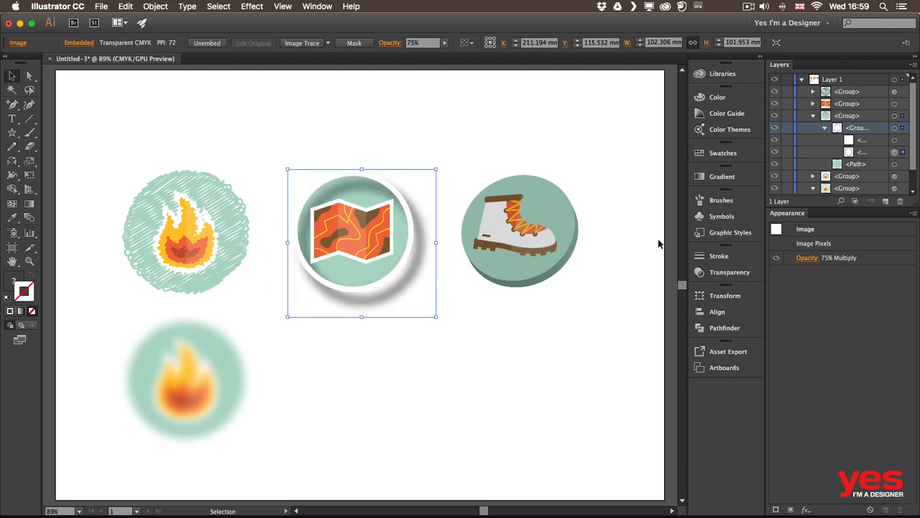
key(Left)
key(Left)
key(Down)
key(Down)
key(Down)
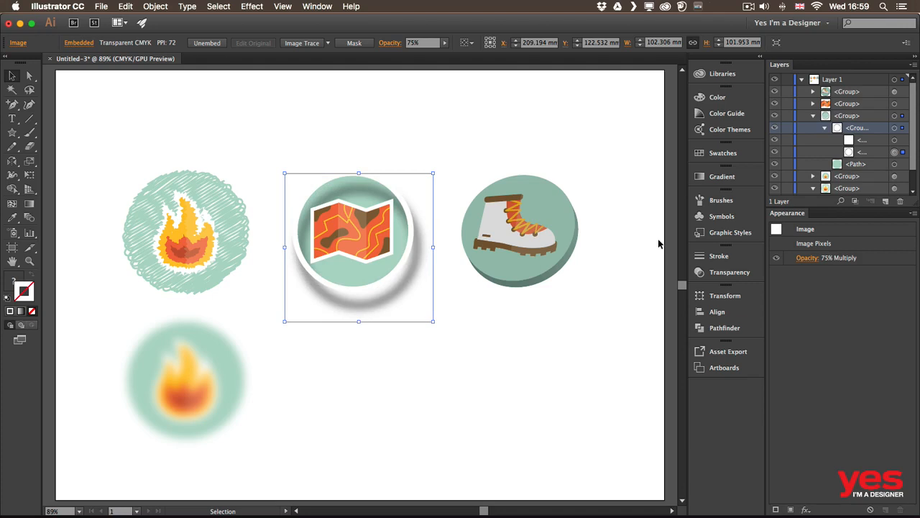
click(481, 327)
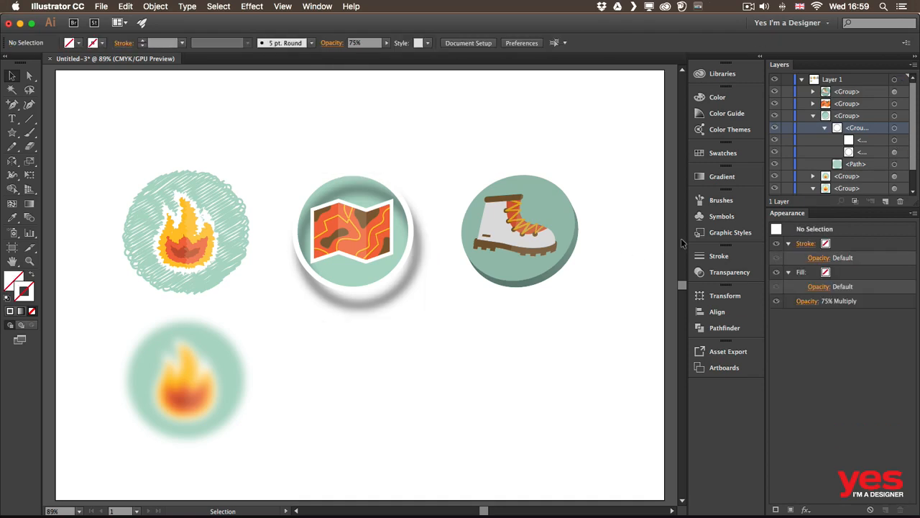
Step: Stretch the map circle's shadow image downward to a height of about 114.4 mm, keeping its width and upper edge
click(895, 152)
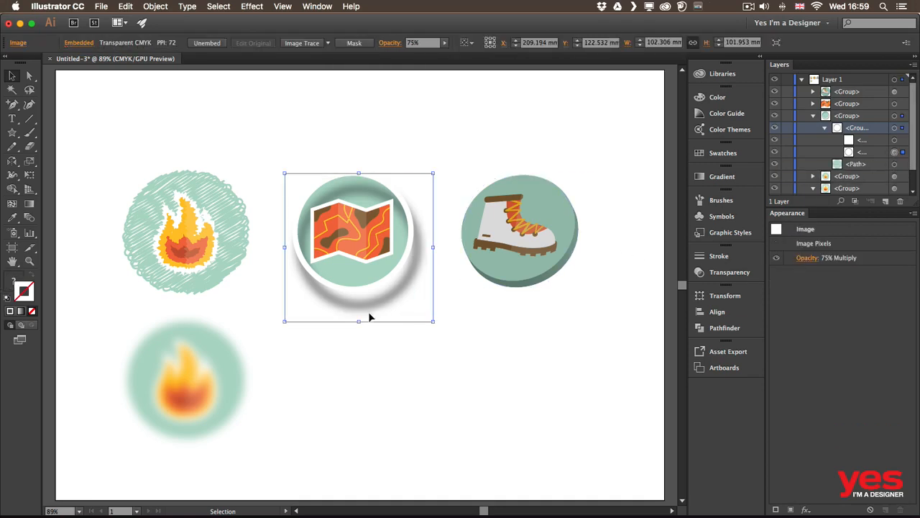
drag(359, 321, 357, 343)
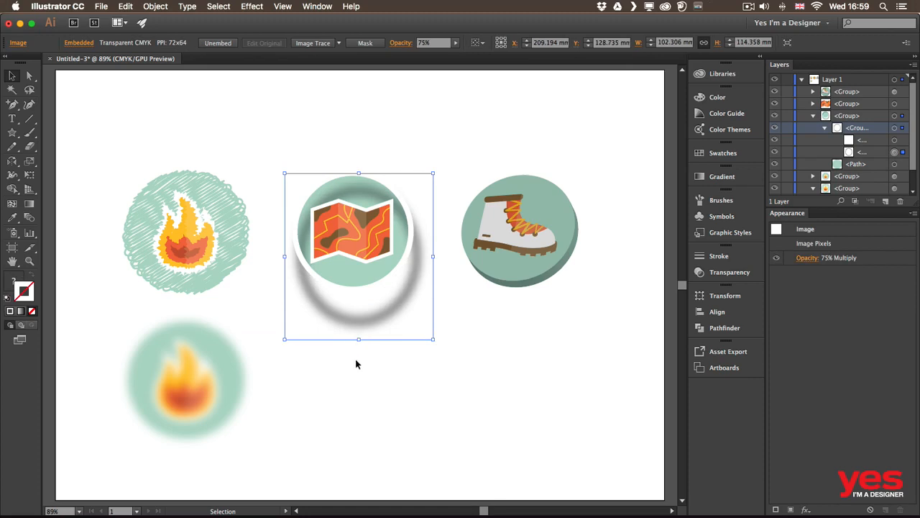